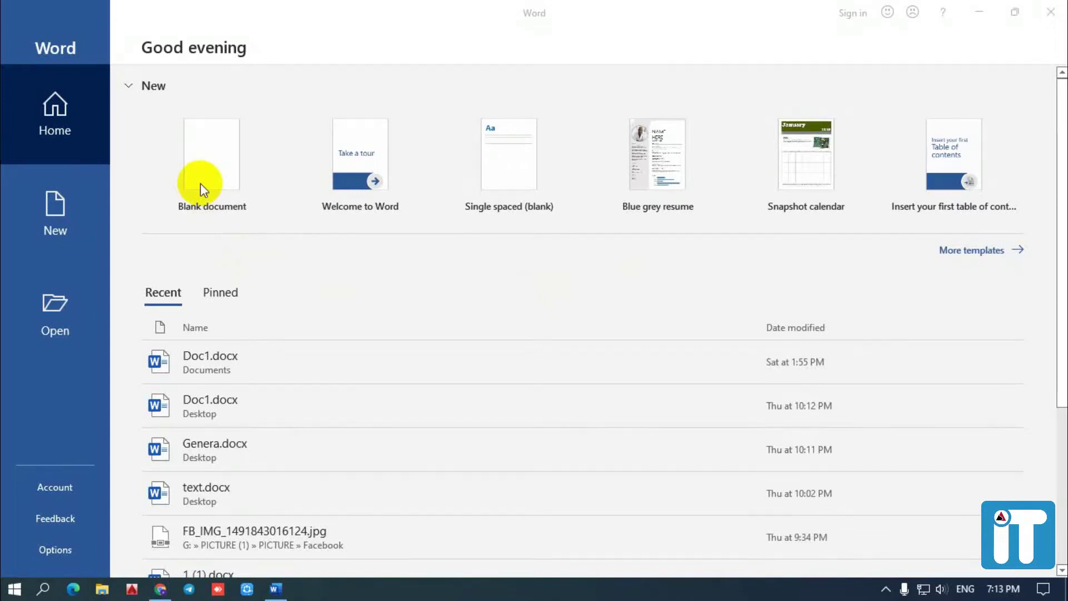
Step: Create a blank document and close the Get Genuine Office licence banner
left_click(210, 166)
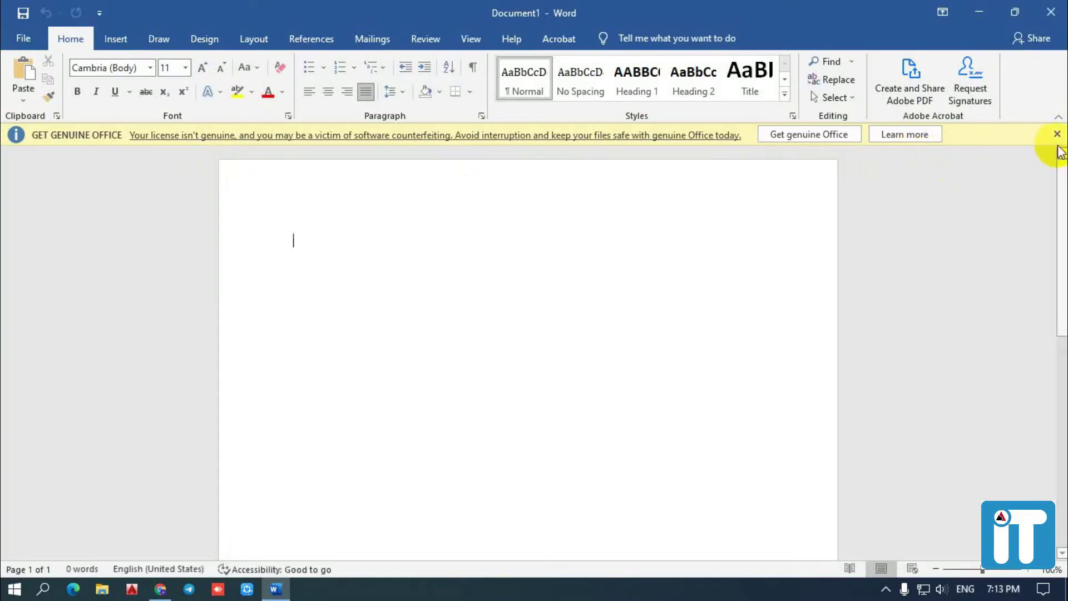
left_click(1057, 134)
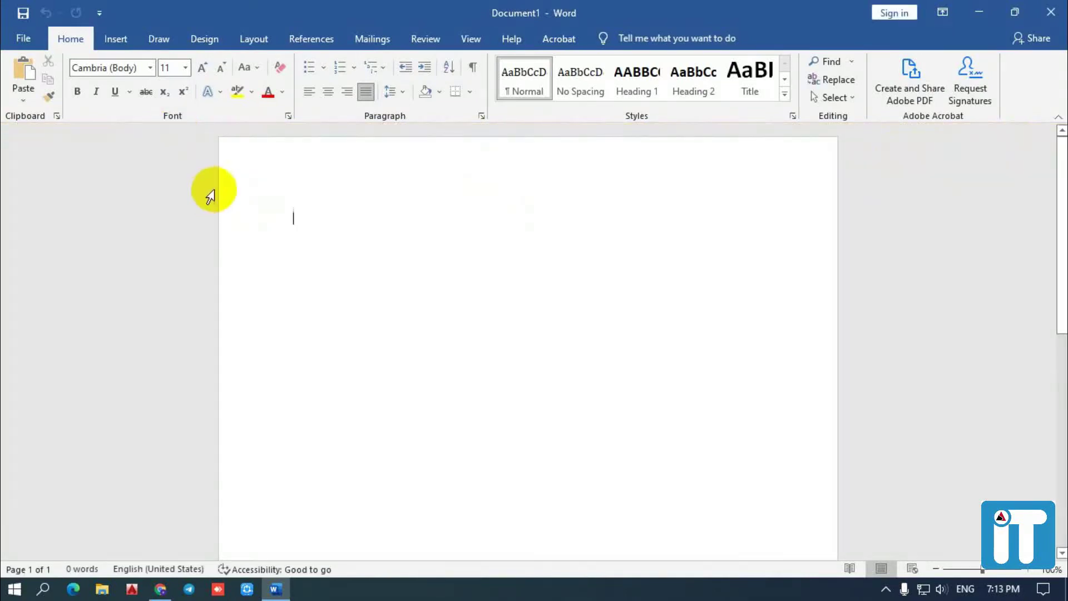
Step: Browse the Insert, Draw, Design and Layout ribbon tabs
left_click(116, 38)
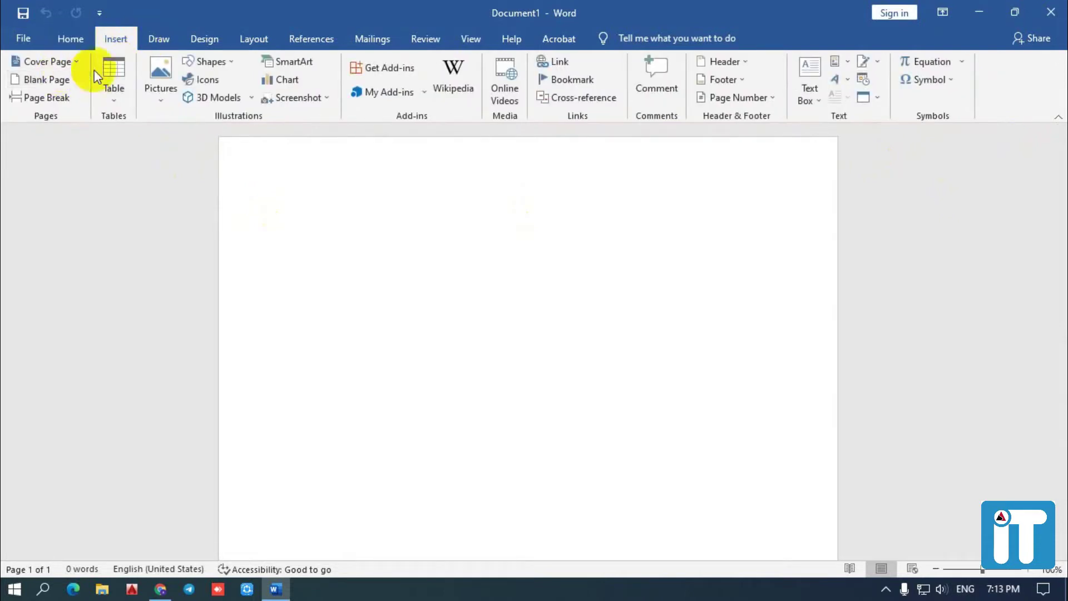
left_click(159, 40)
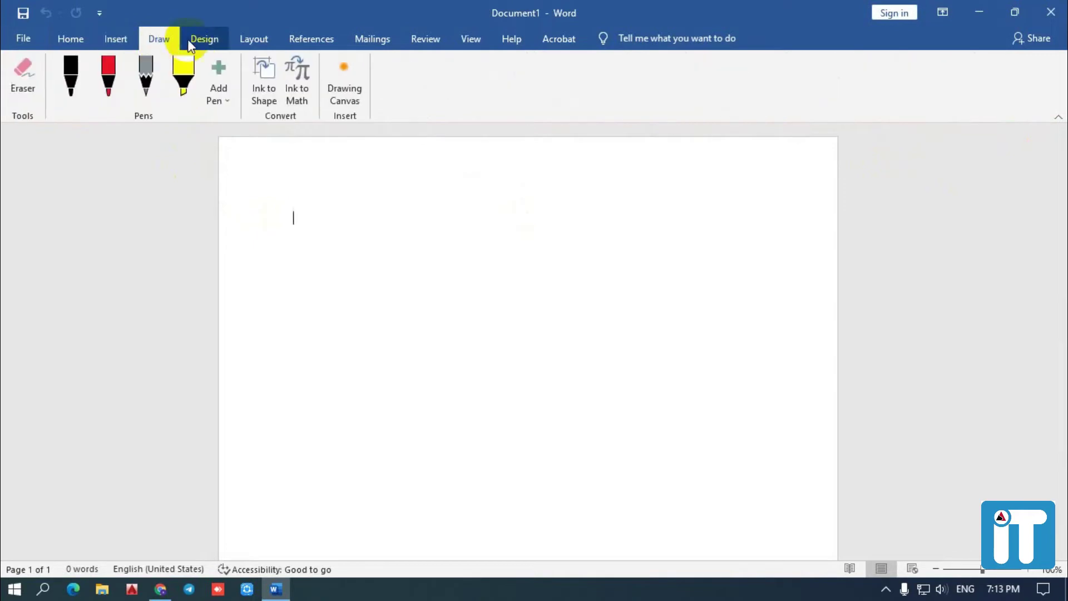
left_click(203, 39)
left_click(245, 39)
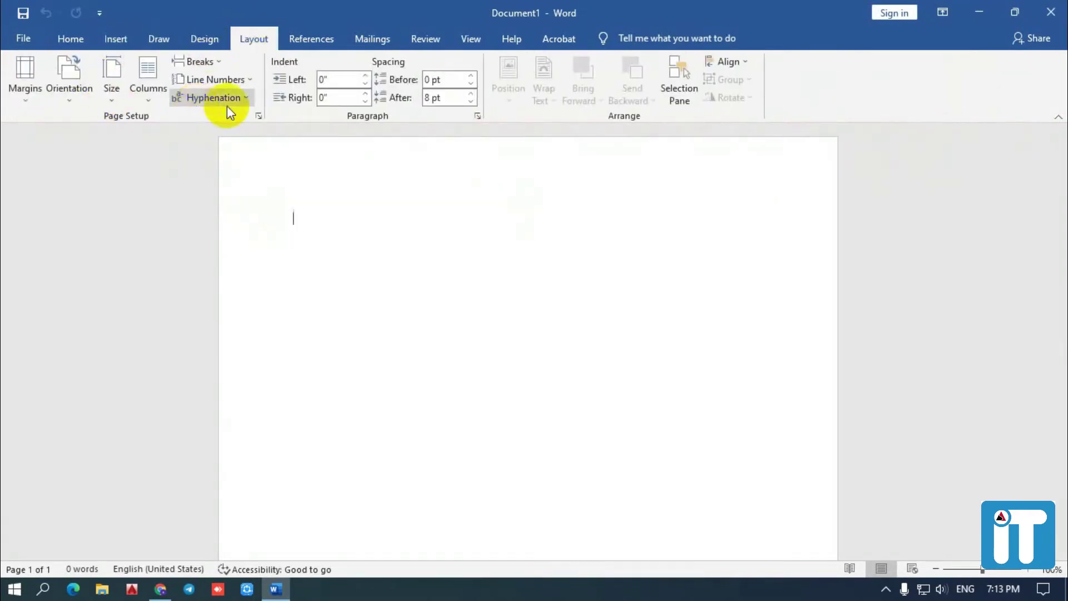
Step: In Page Setup, set the paper size to A4 (8.27 × 11.69 in) and keep 1-inch margins
left_click(258, 116)
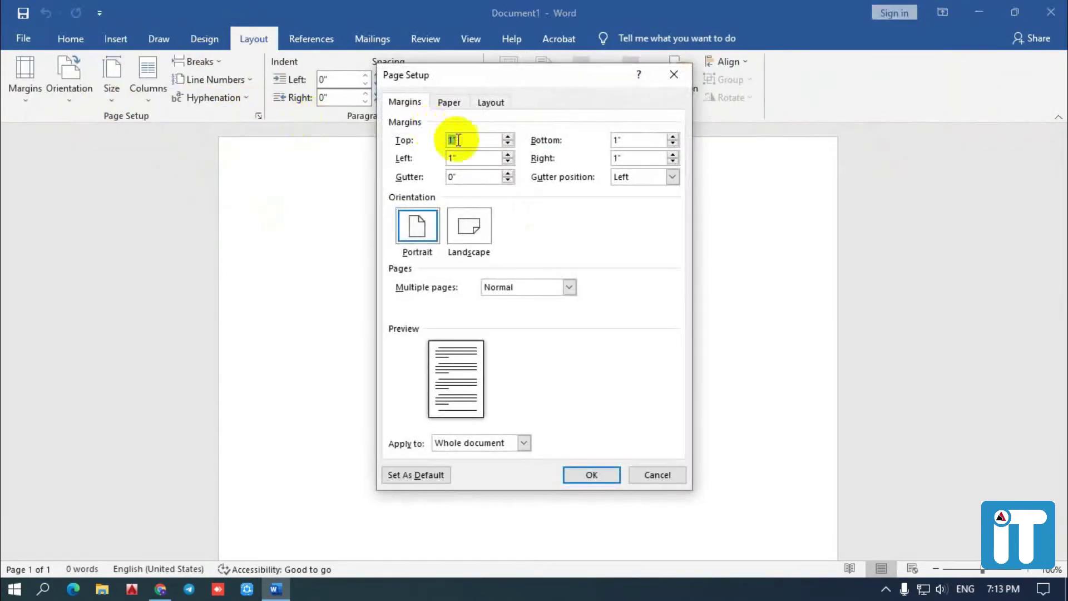
left_click(454, 102)
left_click(494, 141)
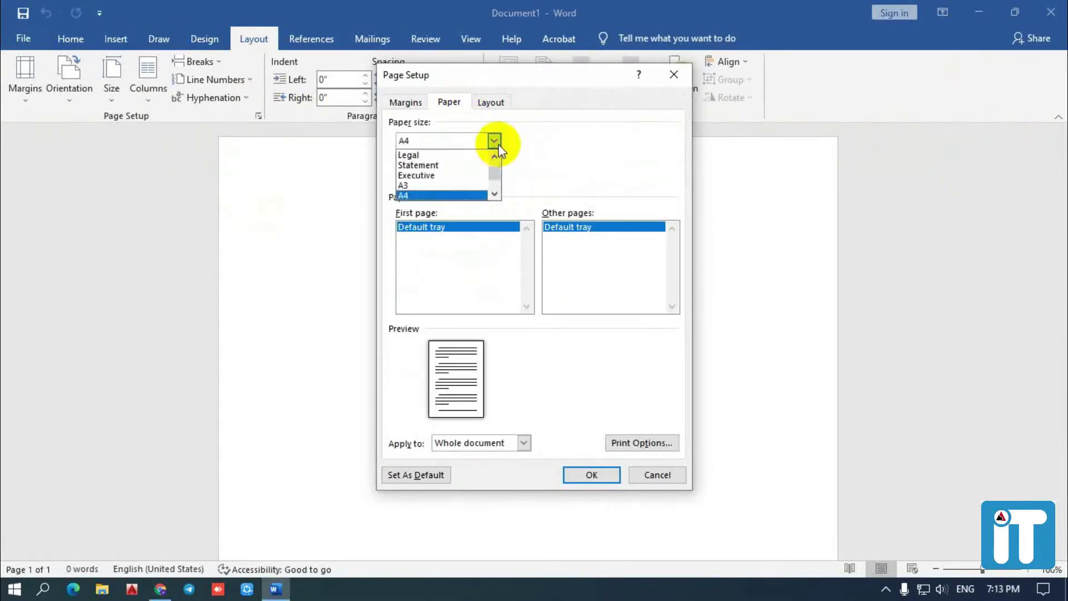
left_click(447, 195)
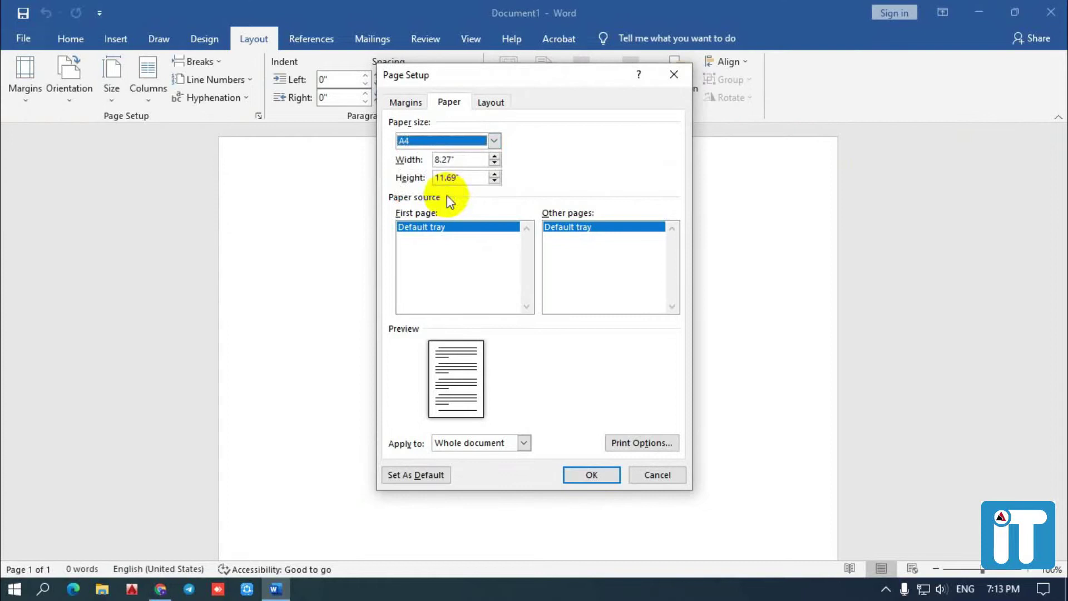
left_click(492, 109)
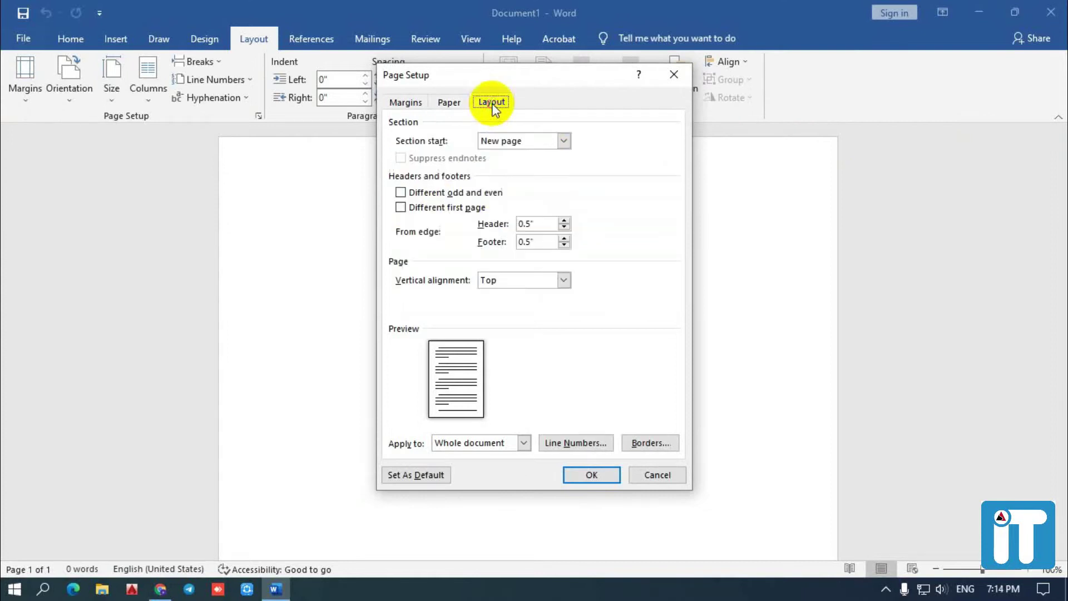
left_click(406, 102)
left_click(588, 477)
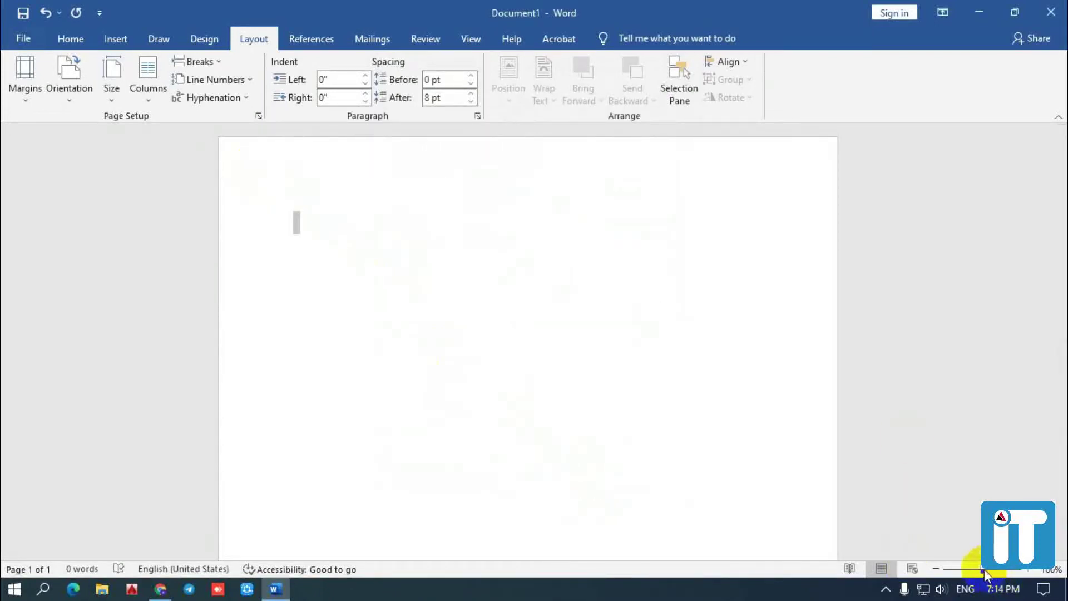
Step: Zoom out to about 42% so the whole A4 page is visible
left_click_drag(982, 569, 964, 571)
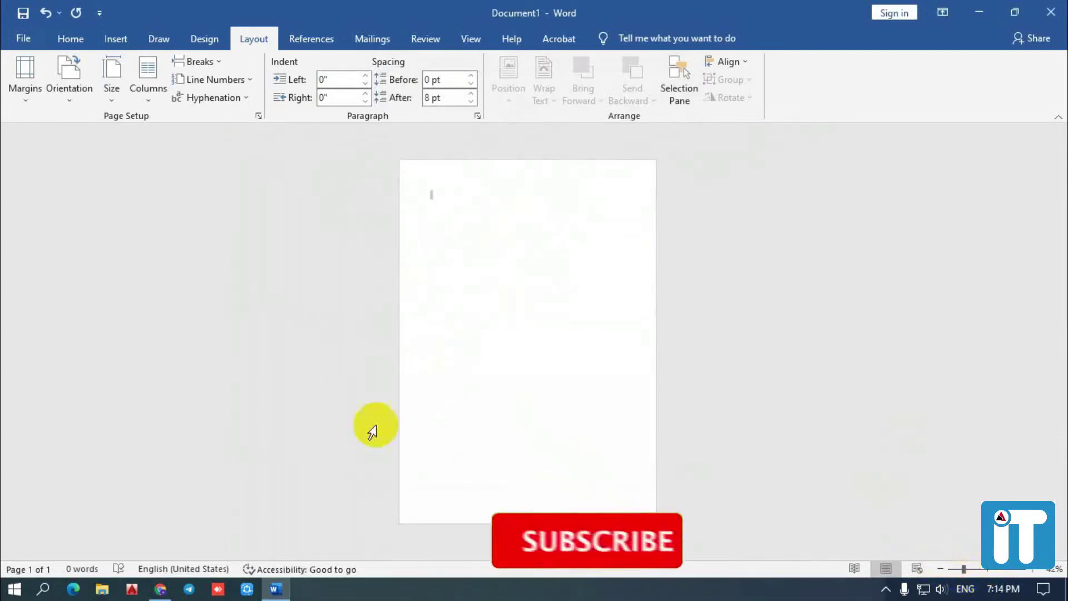
right_click(339, 201)
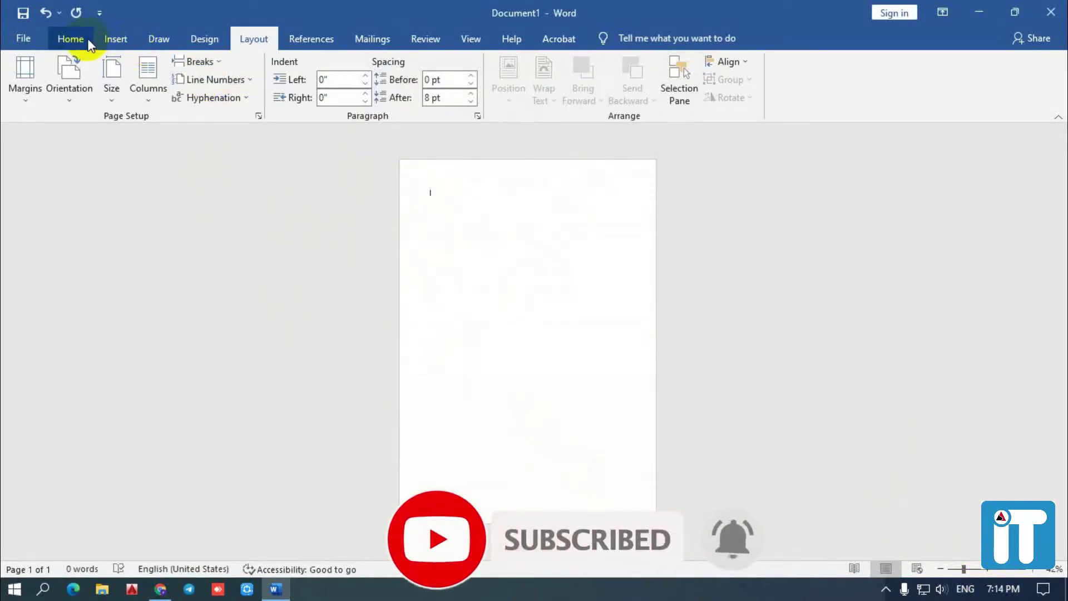
left_click(111, 39)
Step: Draw a rectangle over the page and adjust its edges to 11.28 × 7.8 inches
left_click(232, 64)
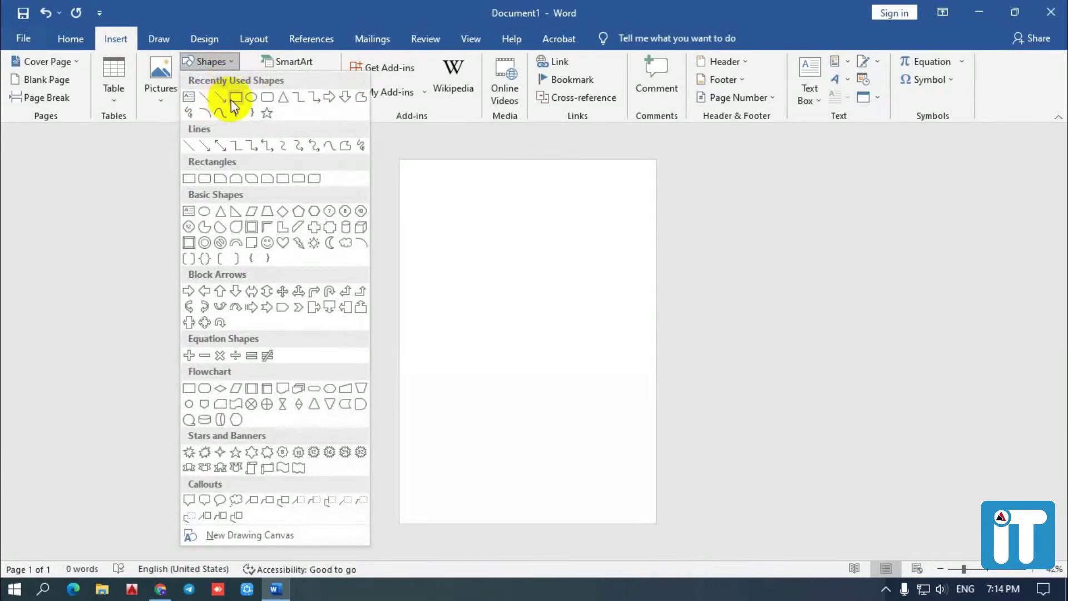
left_click(235, 98)
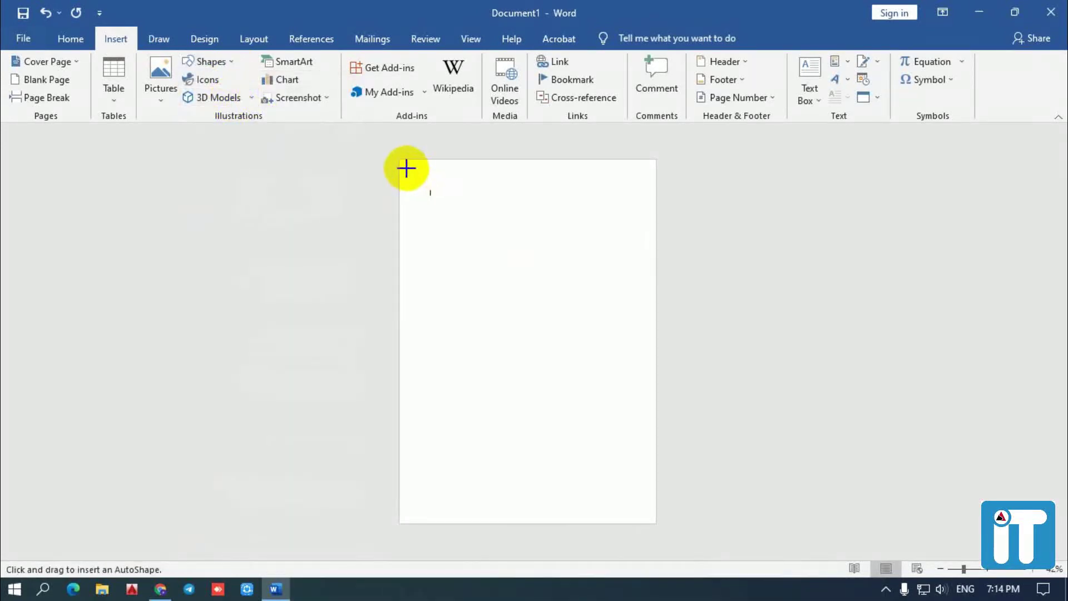
left_click_drag(406, 168, 652, 519)
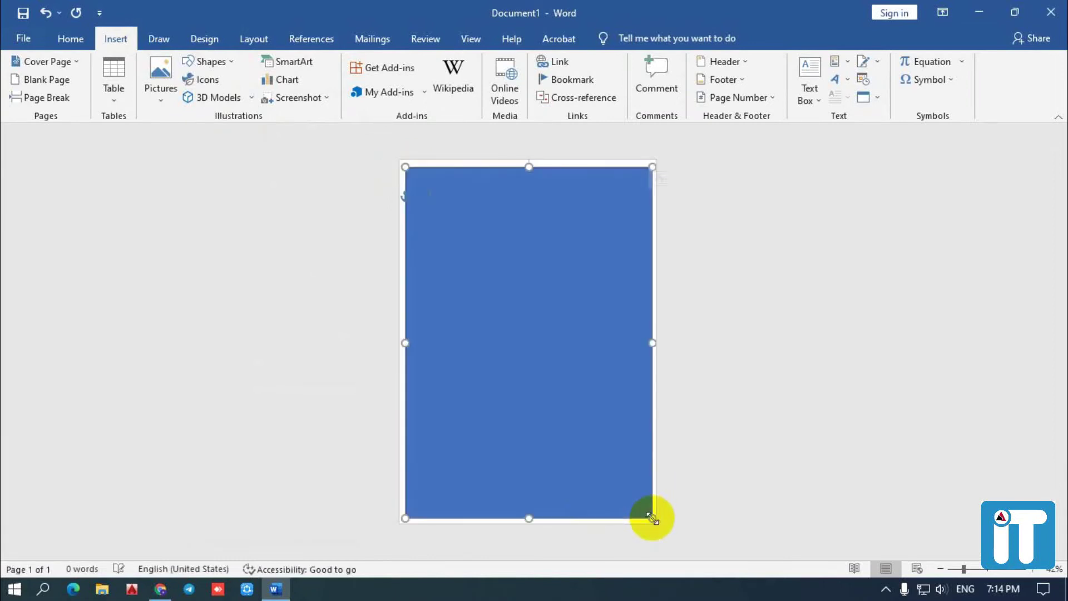
left_click_drag(406, 340, 405, 340)
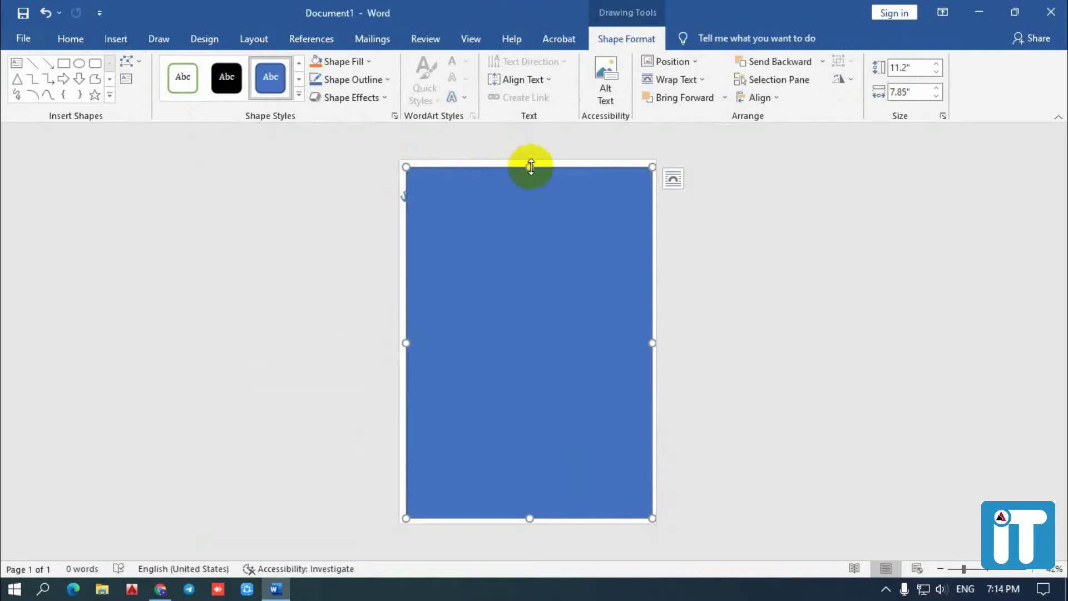
left_click_drag(531, 166, 531, 164)
left_click_drag(654, 341, 651, 341)
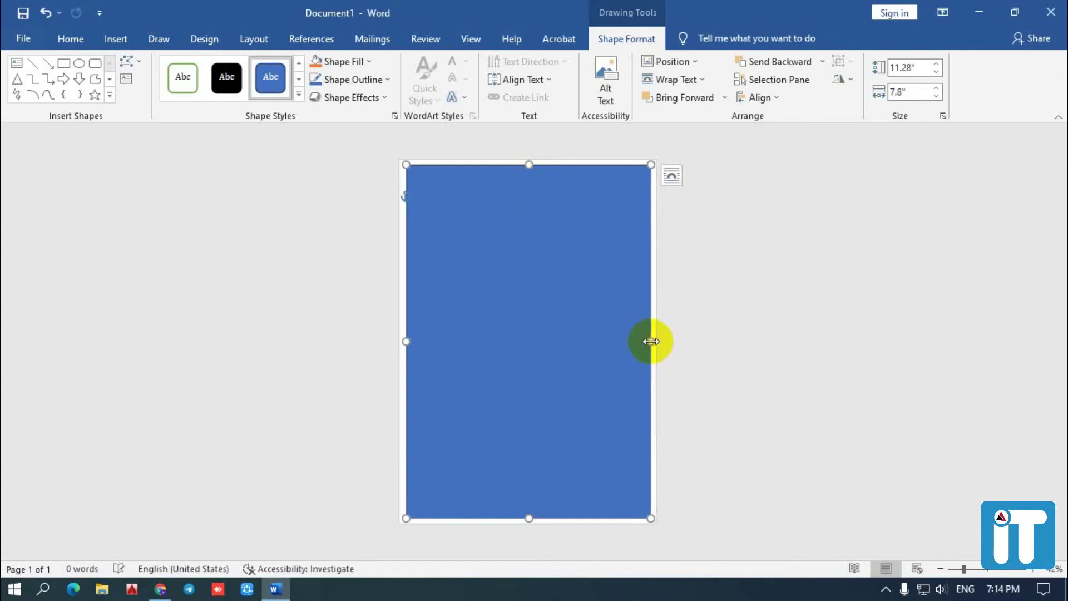
Step: Give the full-page rectangle No Fill and a green outline
left_click(345, 57)
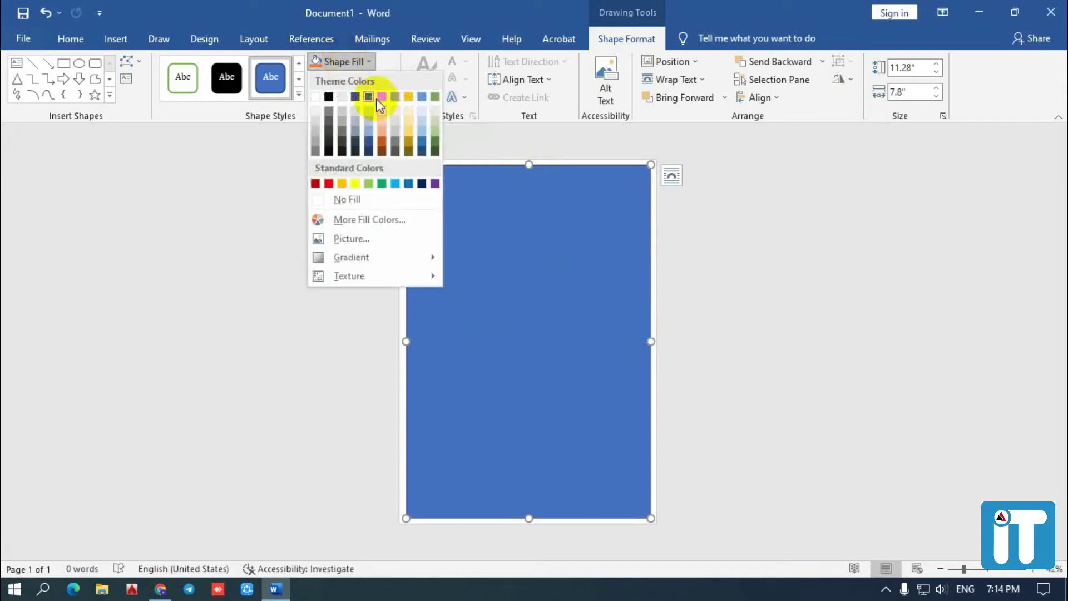
left_click(368, 199)
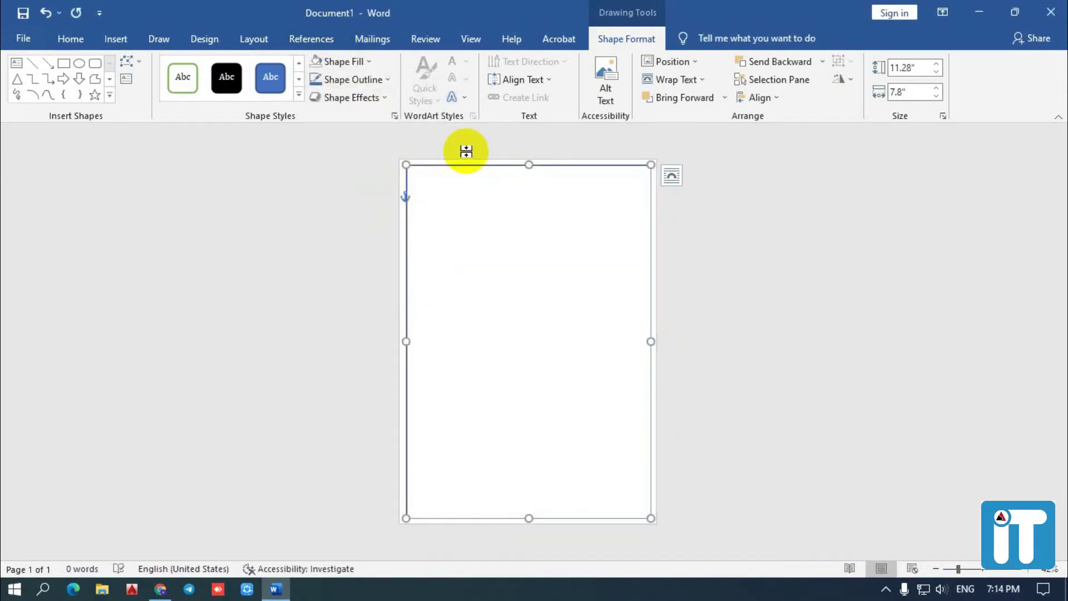
left_click(369, 78)
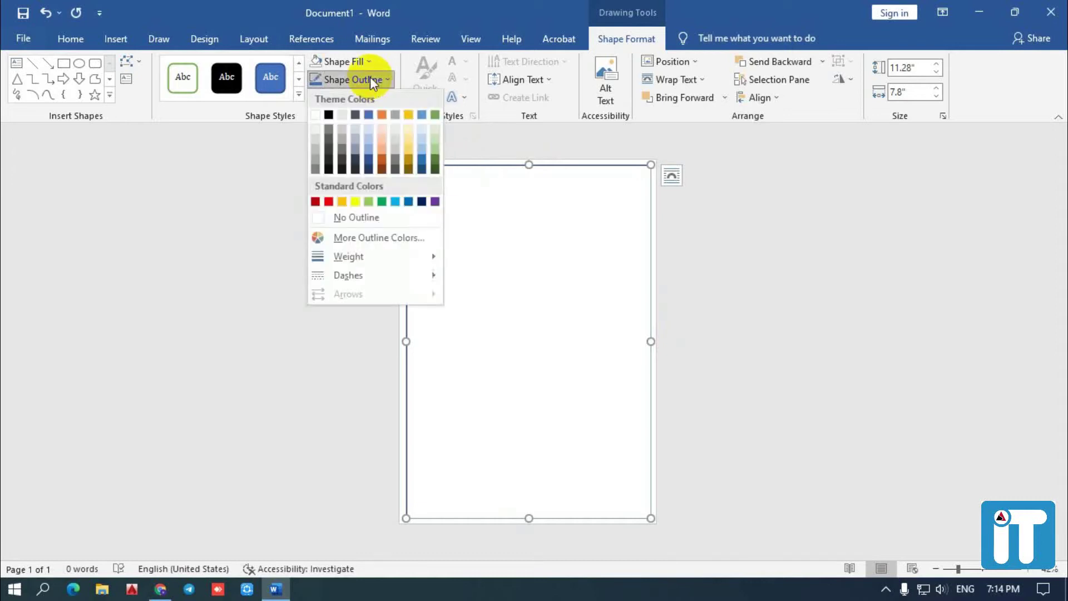
left_click(381, 201)
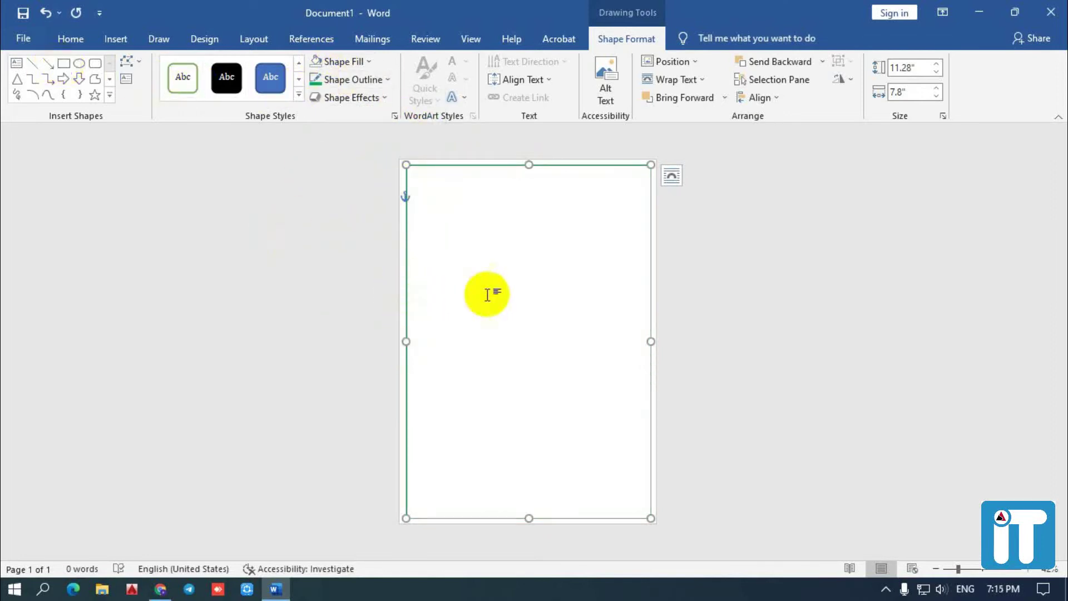
left_click(660, 291)
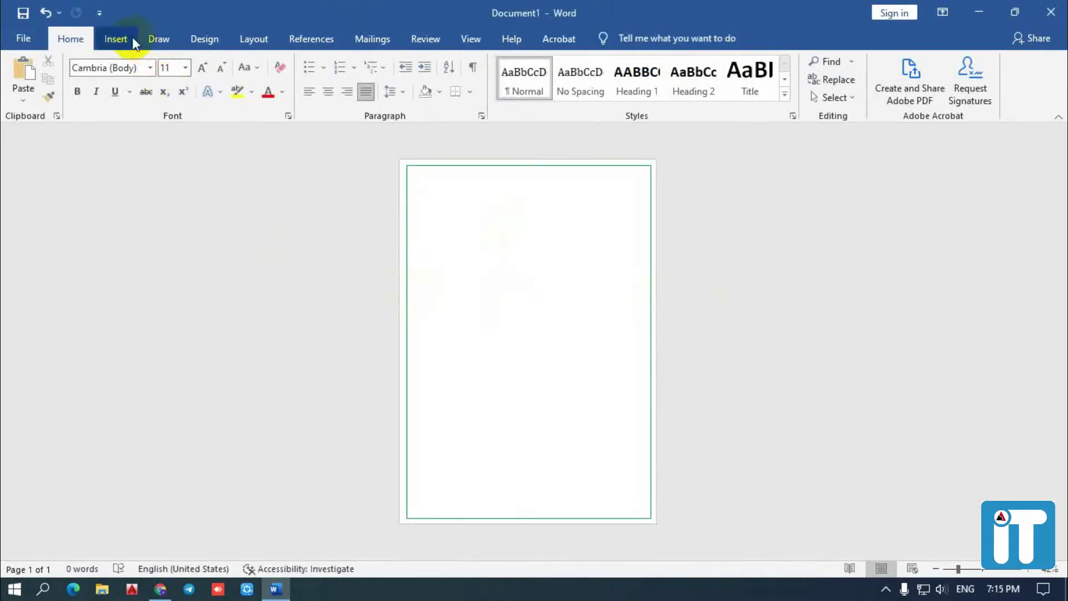
Step: Draw a second rectangle just inside the green frame, about 10.95 × 7.45 inches
left_click(116, 38)
left_click(228, 59)
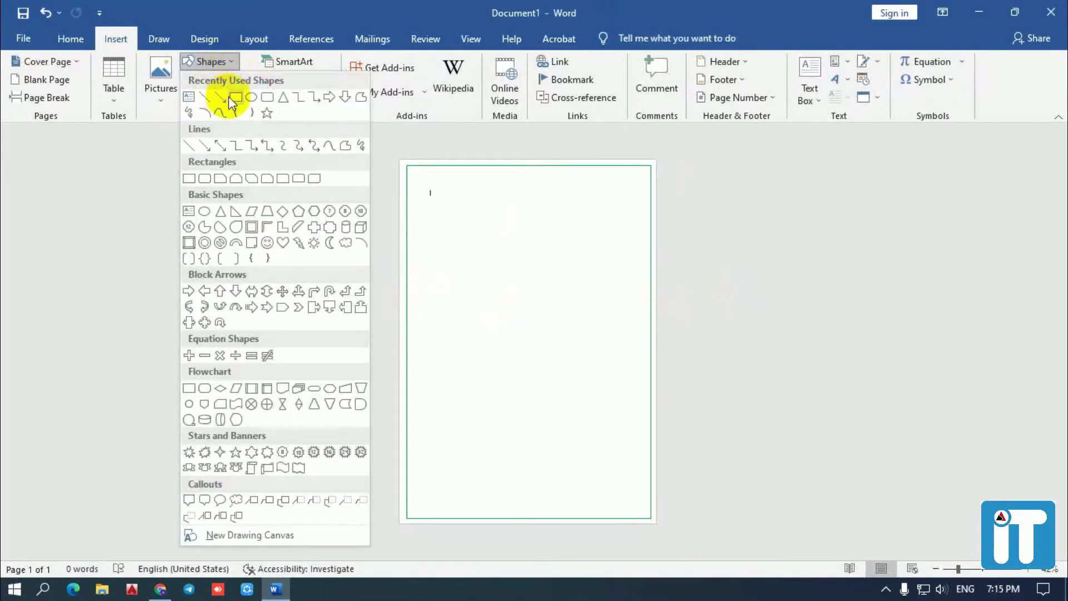
left_click(234, 97)
left_click_drag(411, 172, 645, 513)
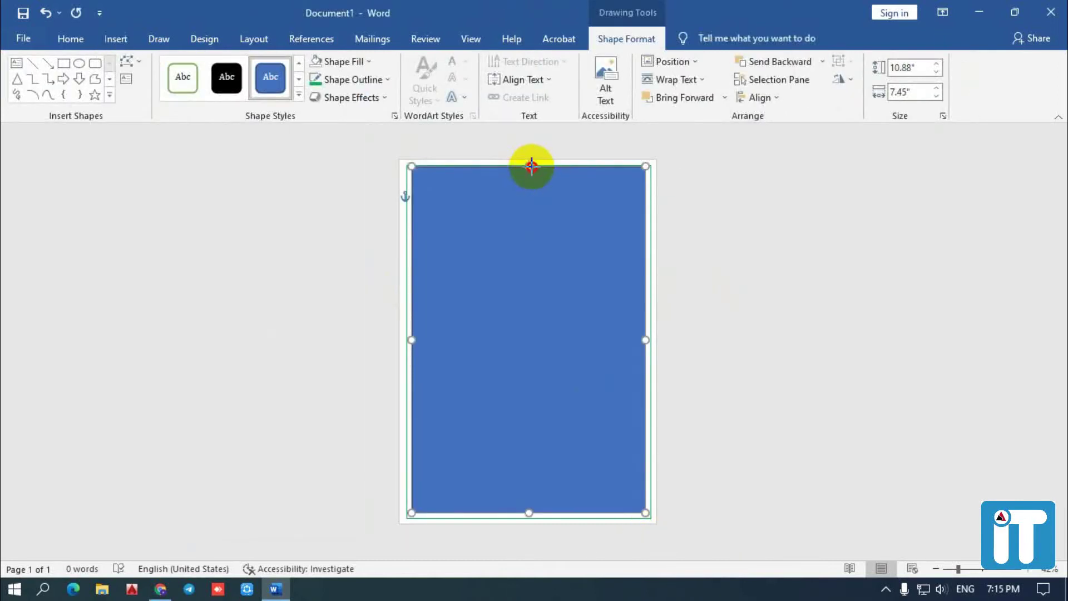
left_click_drag(531, 166, 528, 168)
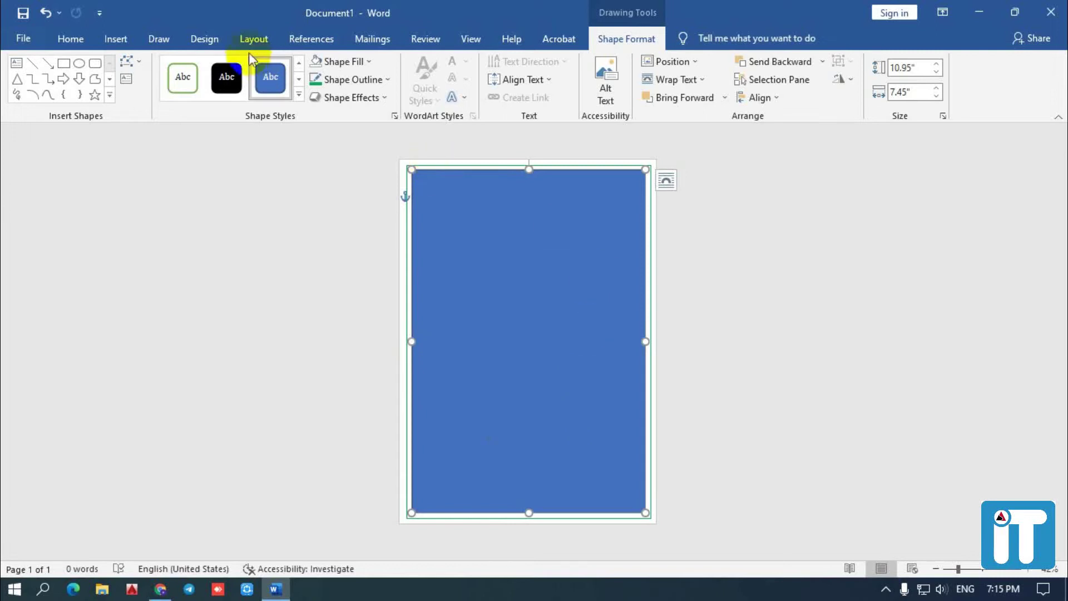
Step: Remove the inner rectangle's fill and give it a light green outline
left_click(351, 66)
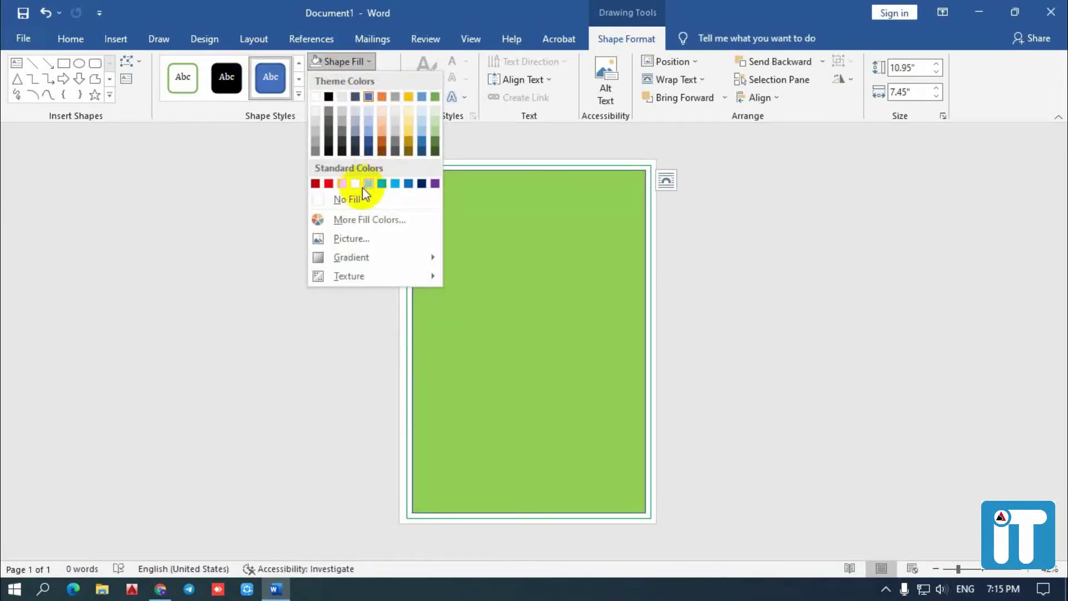
left_click(359, 203)
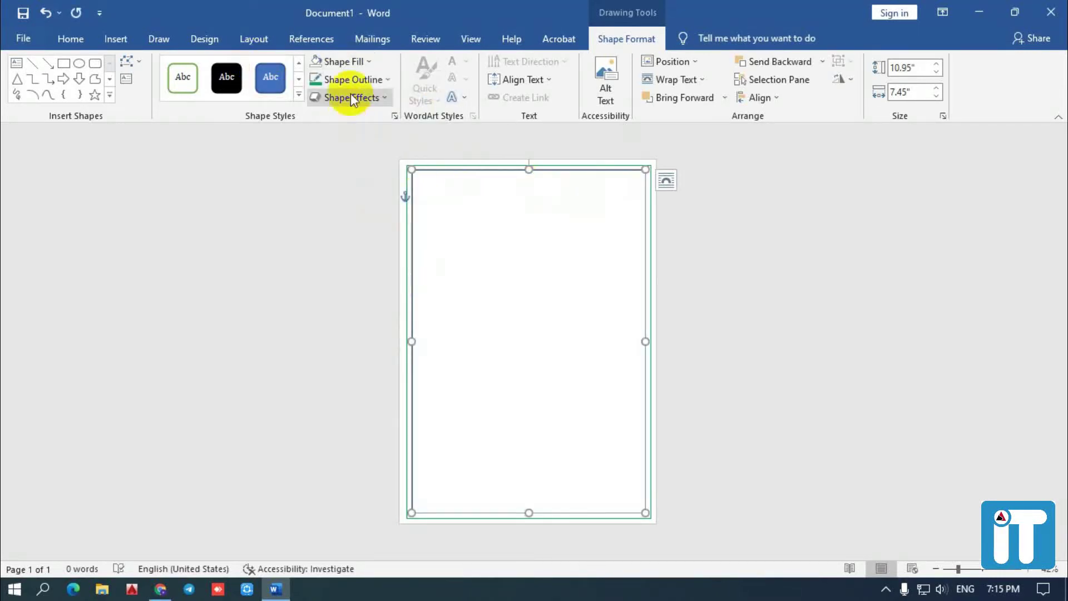
left_click(365, 78)
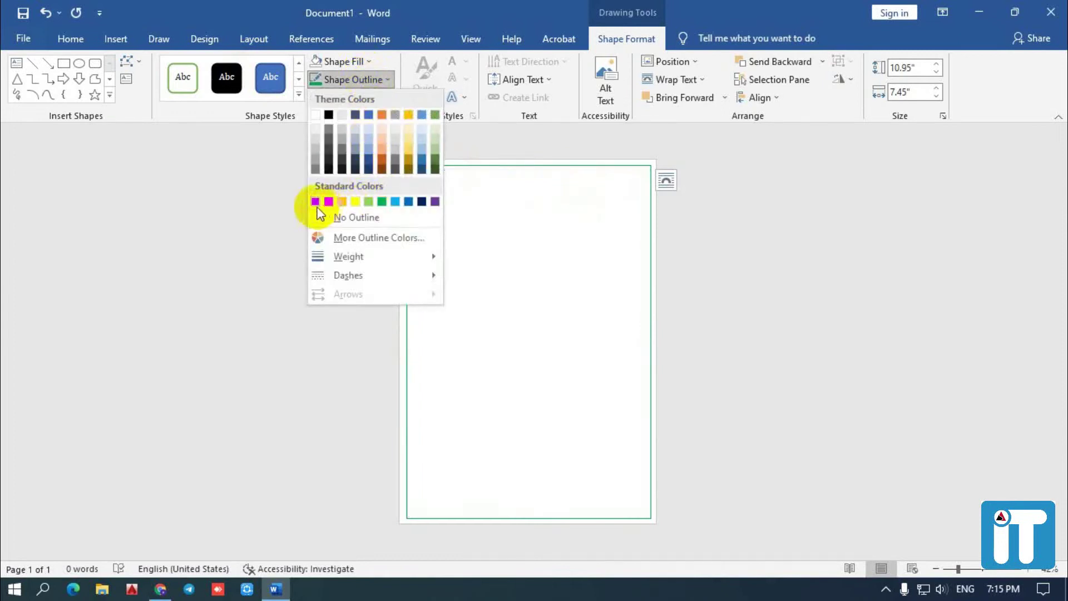
left_click(370, 201)
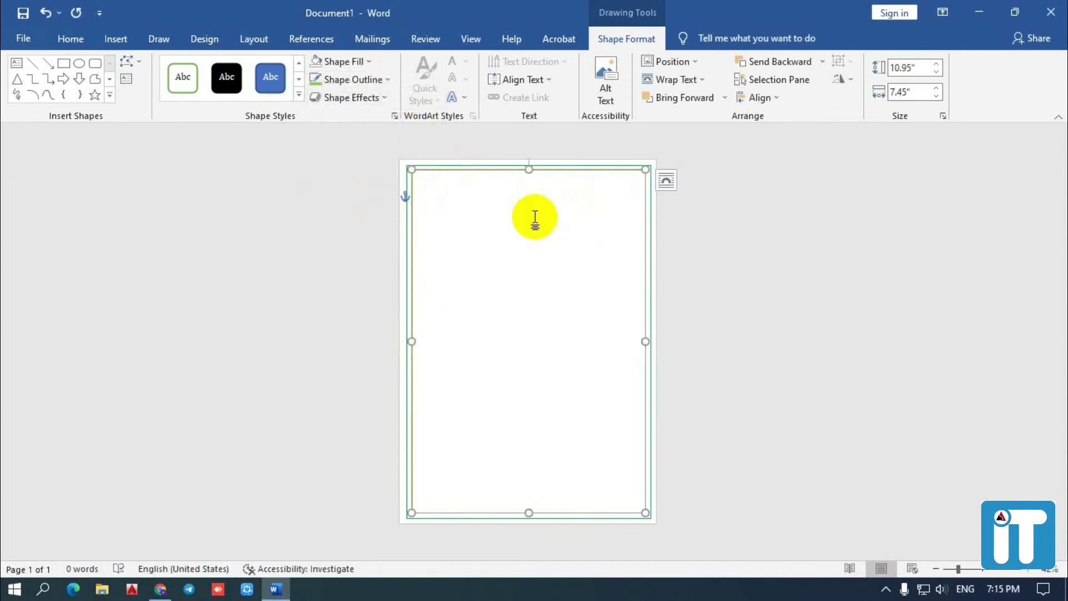
left_click(506, 215)
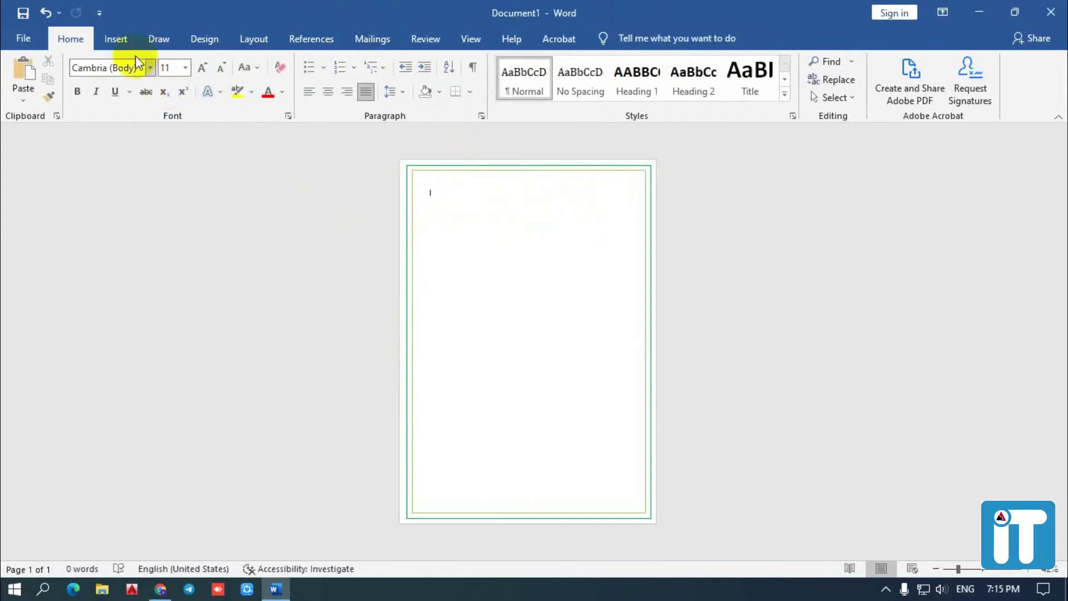
Step: Apply a 12 pt Box page border using the yellow star art
left_click(213, 38)
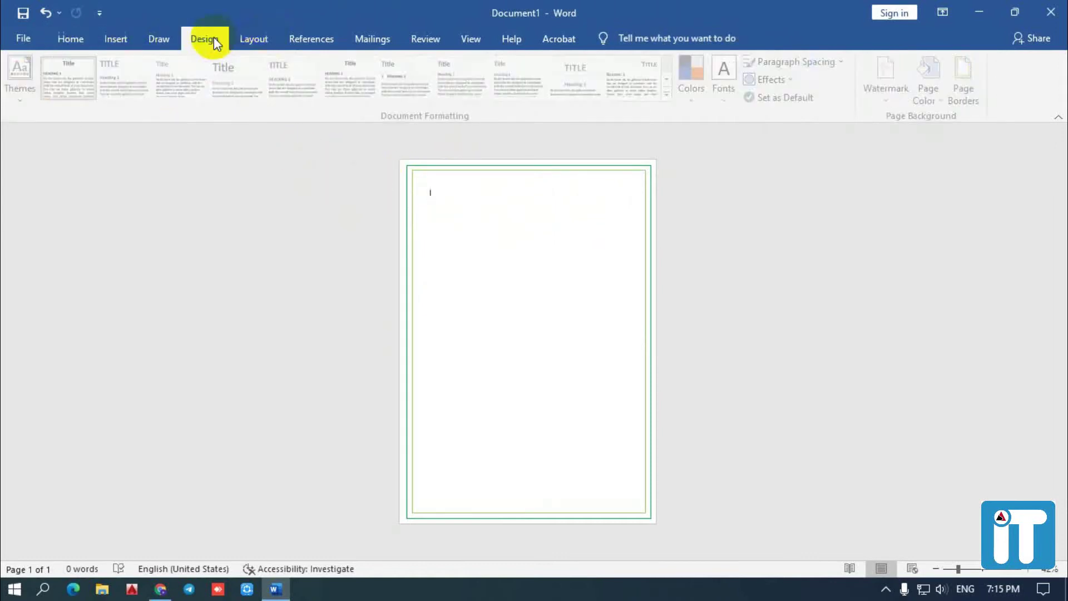
left_click(981, 106)
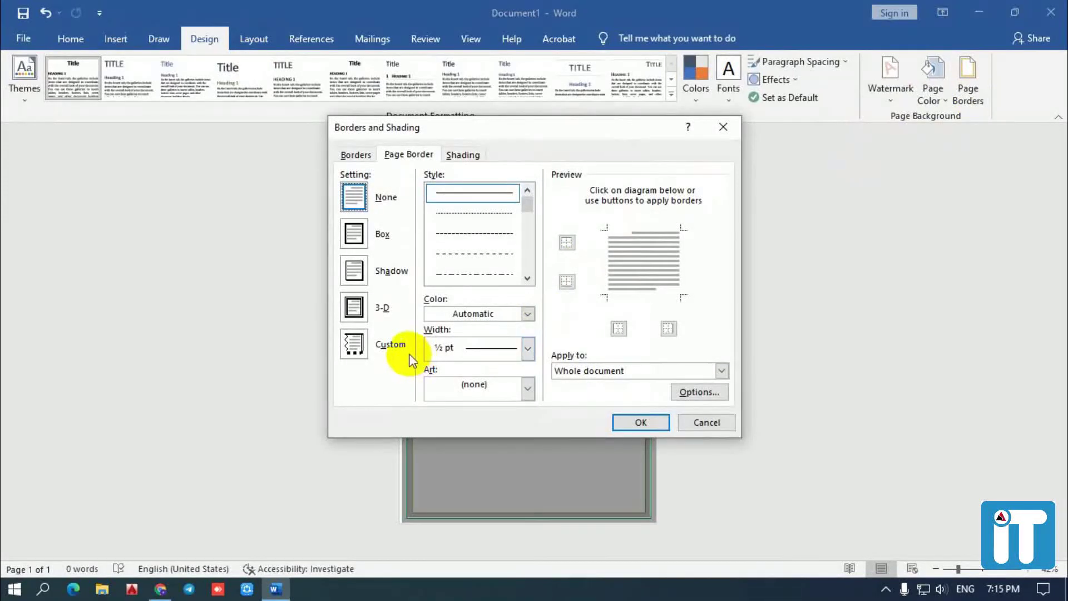
left_click(354, 233)
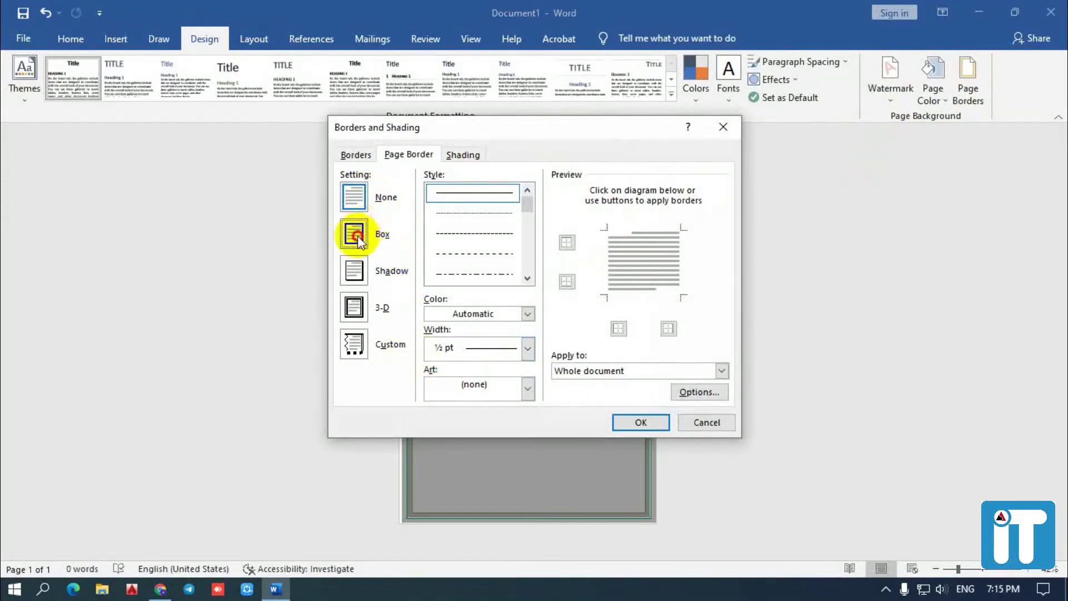
left_click(527, 388)
scroll(508, 414, "down", 2)
scroll(500, 439, "down", 2)
scroll(498, 449, "down", 2)
scroll(493, 450, "down", 2)
scroll(491, 451, "down", 2)
scroll(491, 451, "down", 1)
scroll(490, 454, "down", 2)
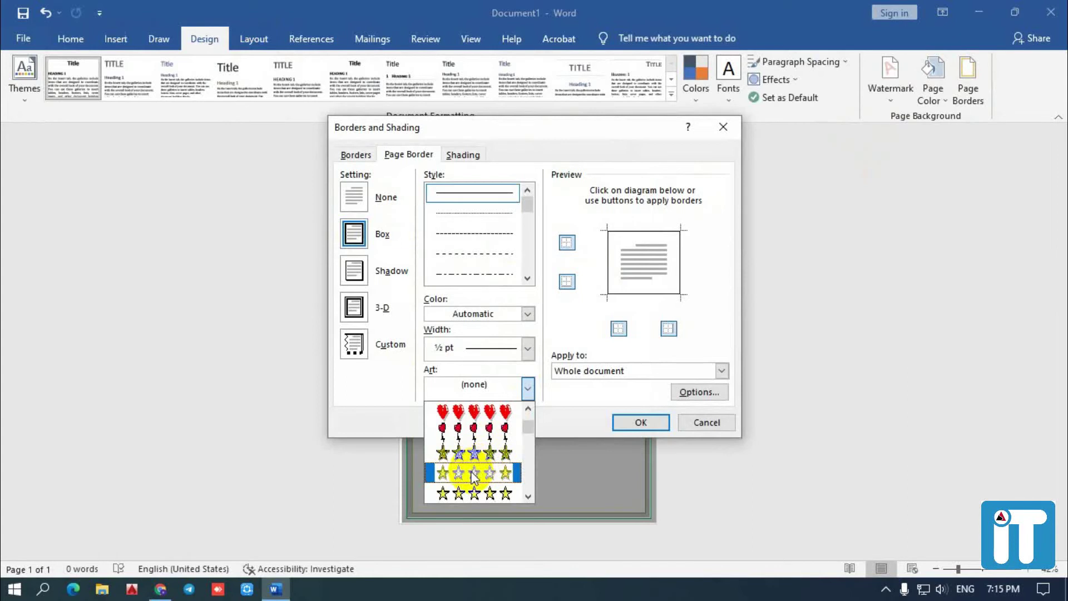
left_click(473, 476)
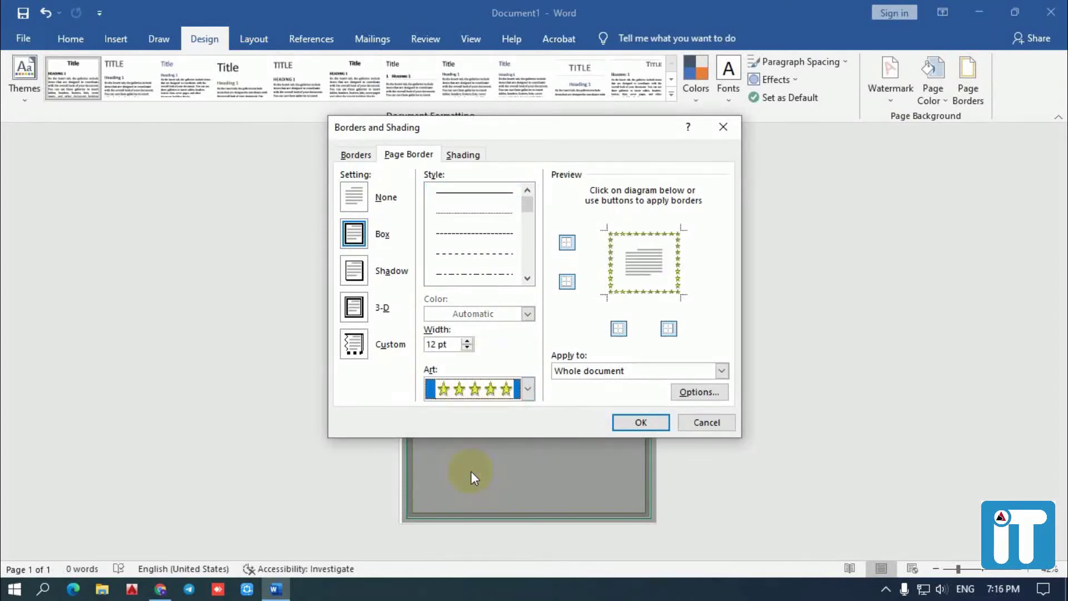
left_click(652, 422)
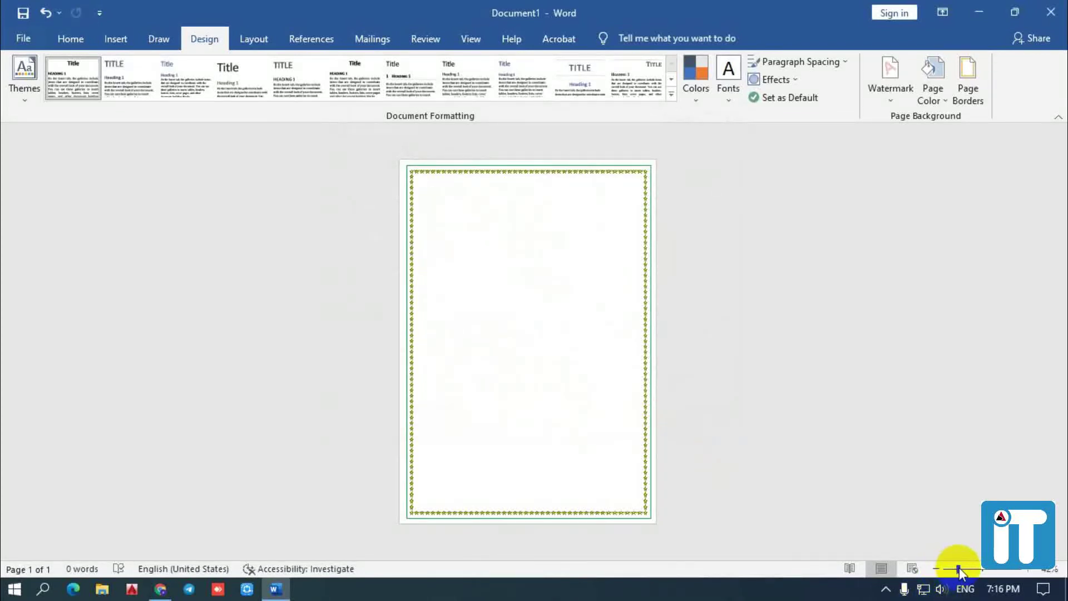
Step: Zoom to 100% and enlarge the inner rectangle's top corners, undoing one bad resize
left_click_drag(958, 569, 982, 568)
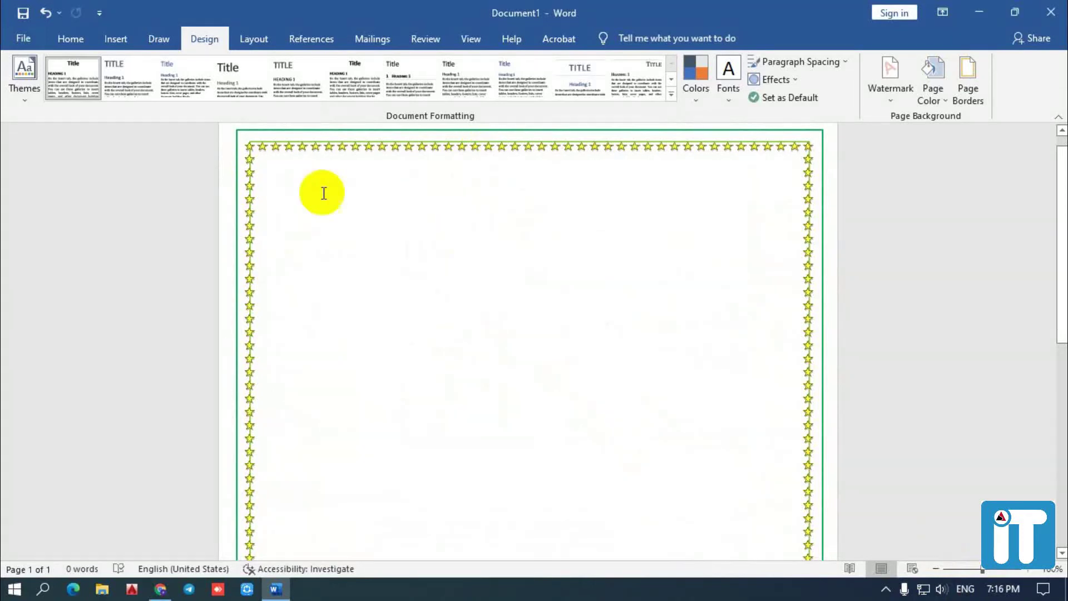
left_click(249, 146)
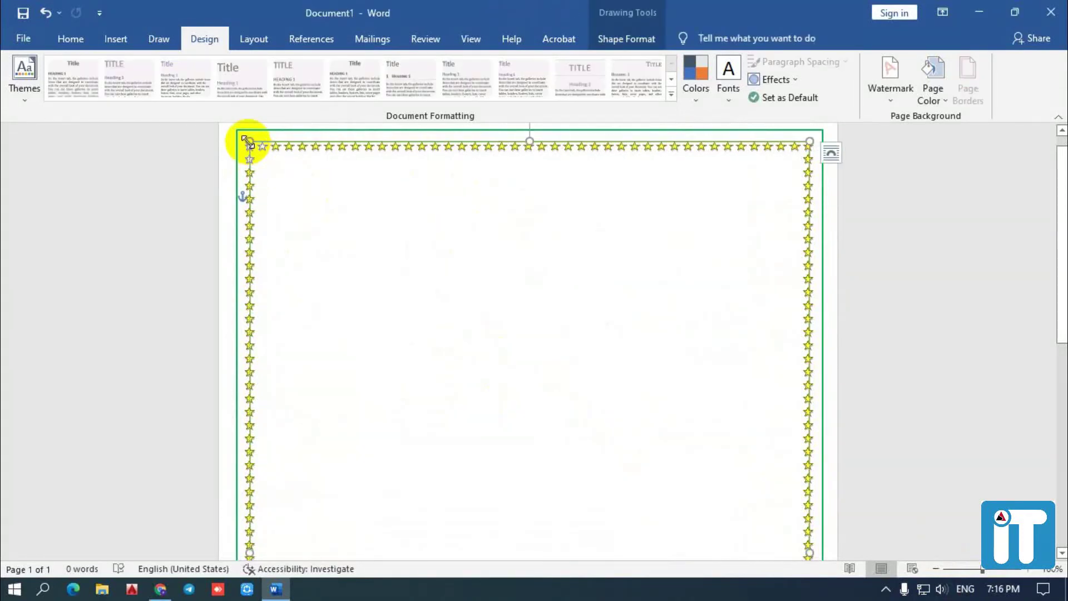
scroll(275, 181, "up", 1)
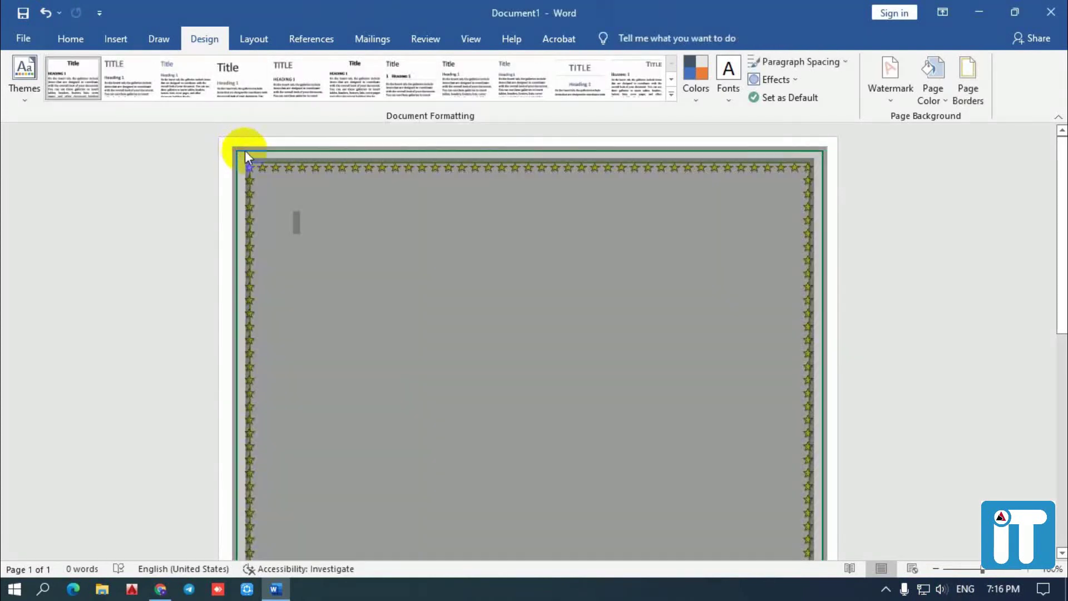
mouse_move(233, 159)
left_mouse_down()
mouse_move(244, 151)
mouse_move(229, 148)
mouse_move(239, 156)
left_mouse_up()
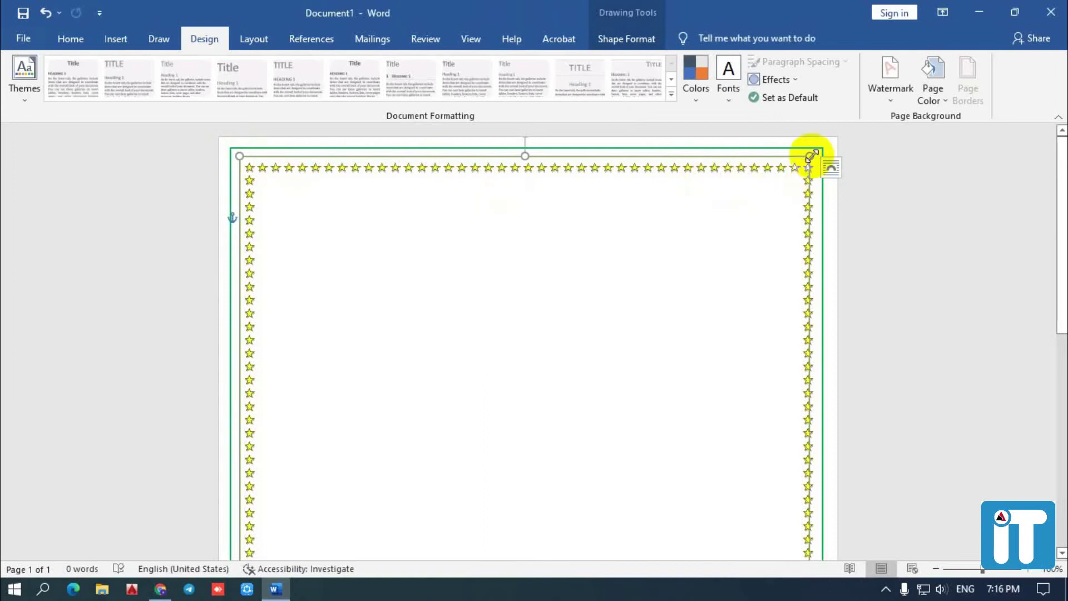
left_click_drag(809, 156, 827, 148)
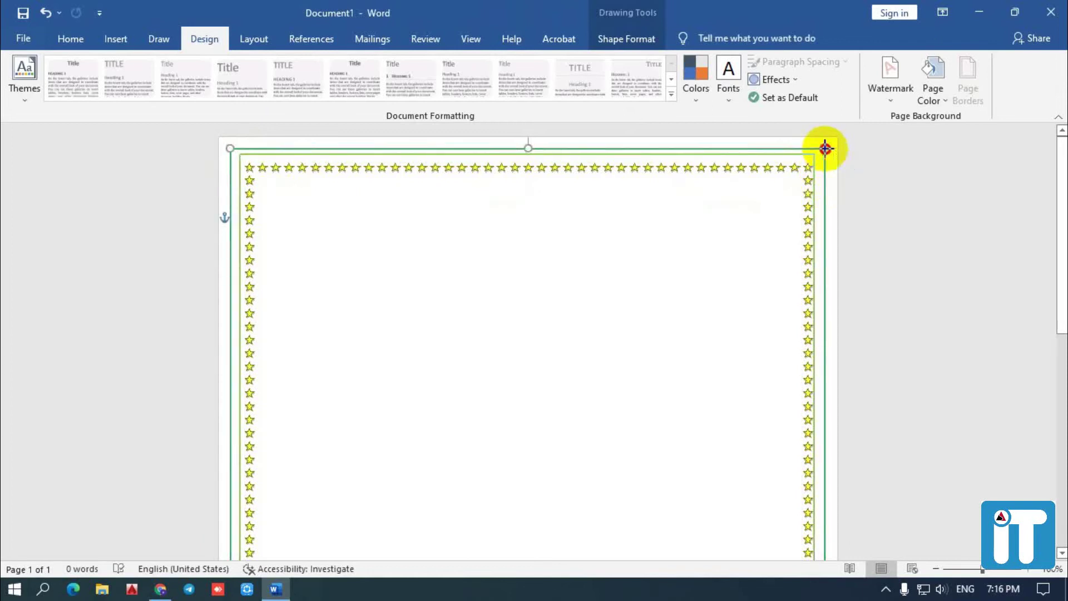
key("ctrl+z")
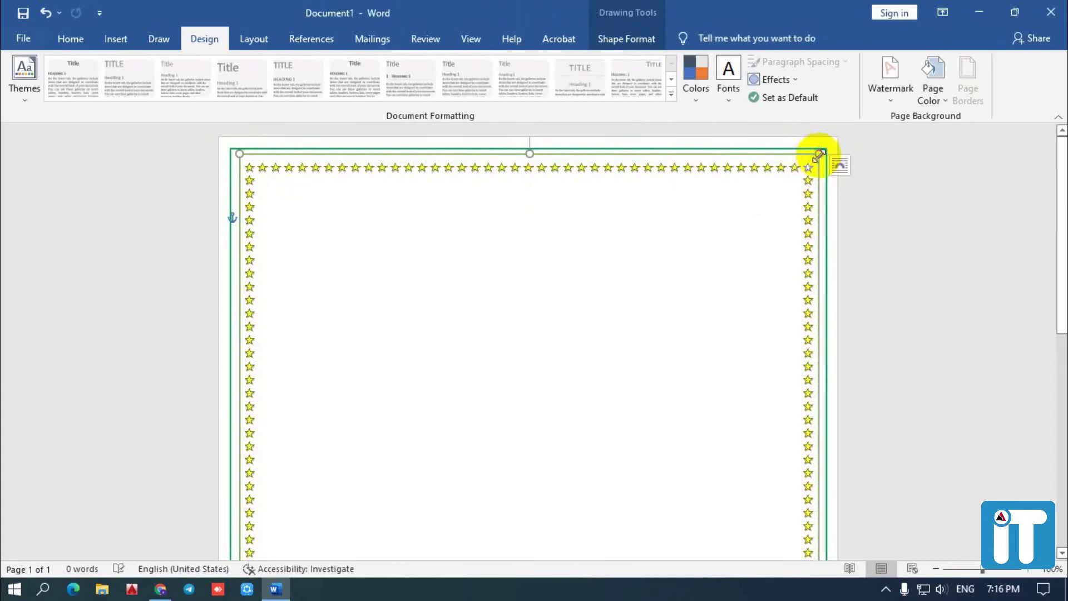
Step: Extend the outer rectangle's bottom edge past the stars, then reselect the inner rectangle
scroll(740, 277, "down", 2)
scroll(740, 277, "down", 2)
scroll(727, 319, "down", 2)
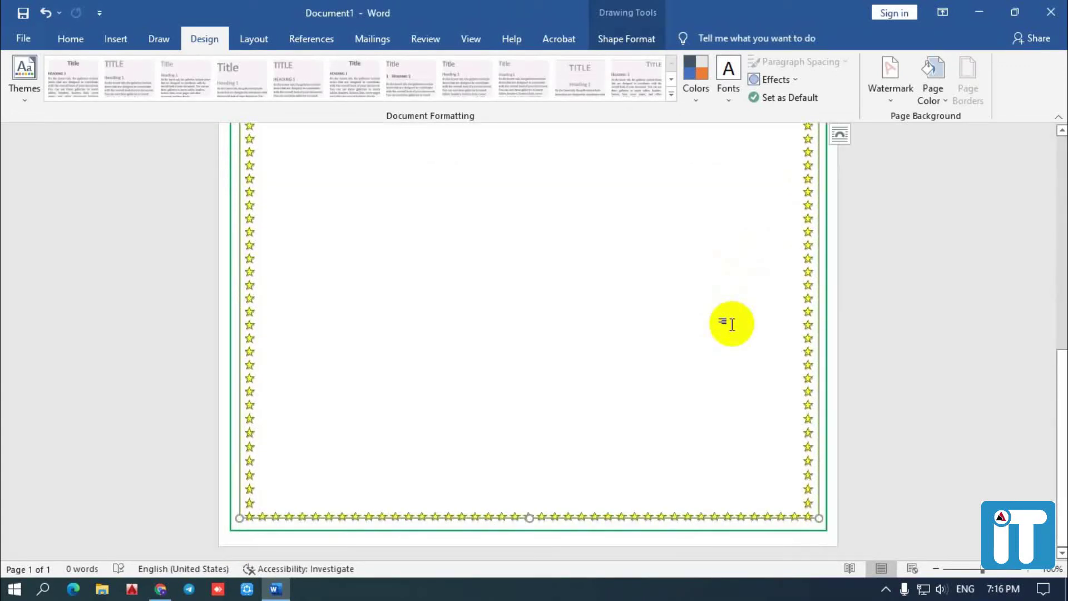
left_click(529, 531)
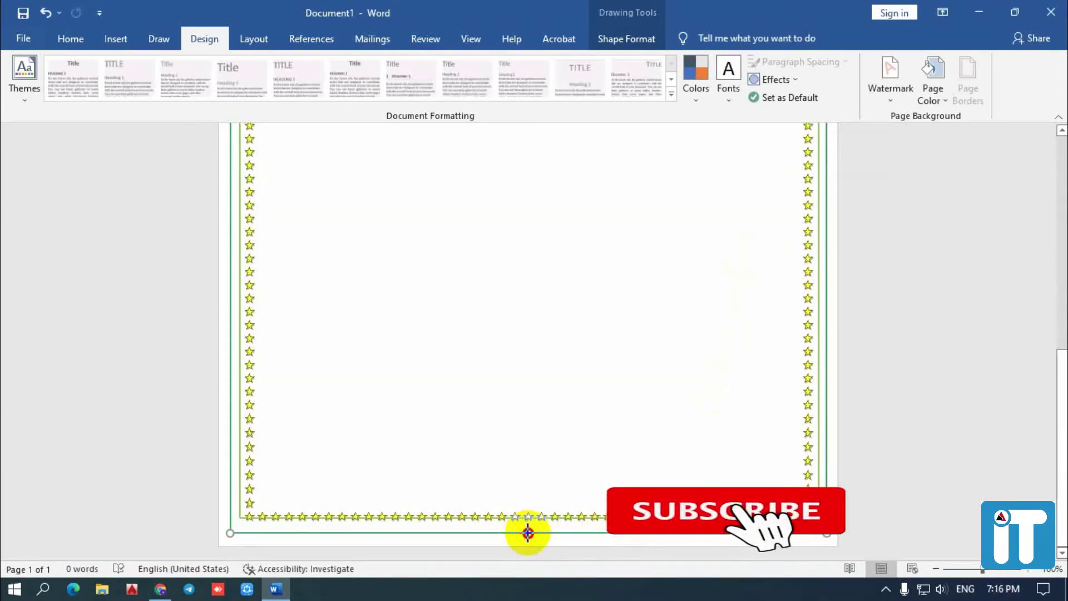
left_click_drag(527, 528, 528, 526)
left_click(525, 529)
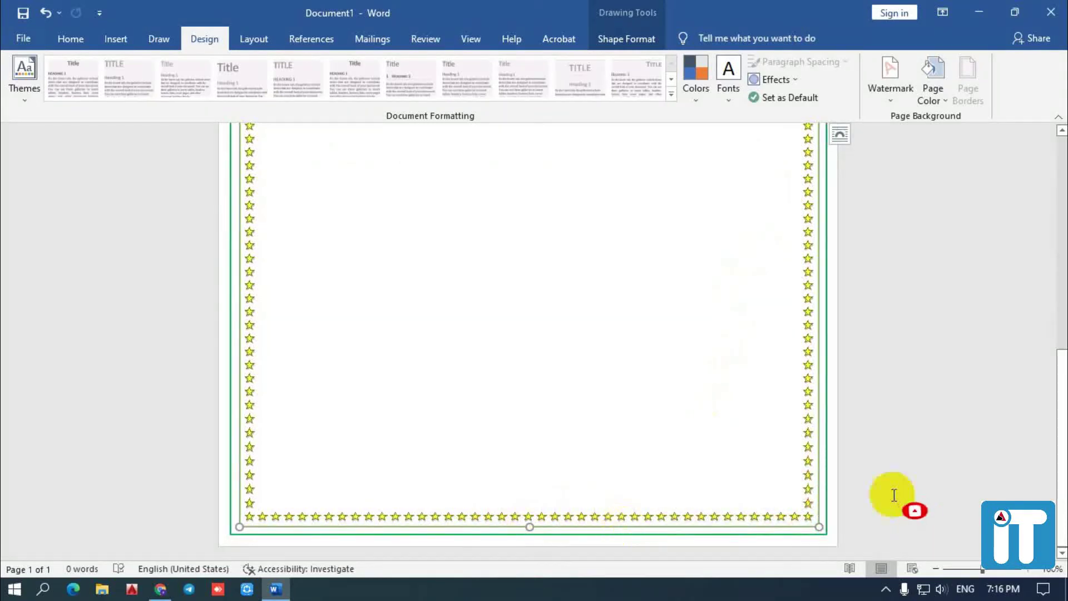
scroll(890, 419, "up", 3)
scroll(887, 418, "up", 3)
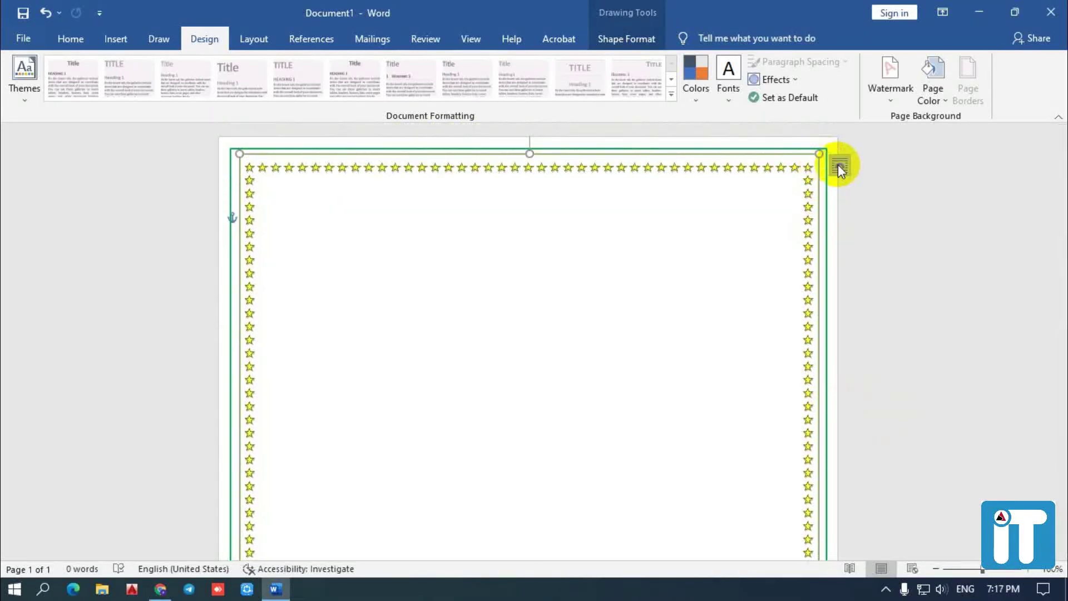
Step: Set both the inner and outer green rectangles to Behind Text wrapping
left_click(838, 165)
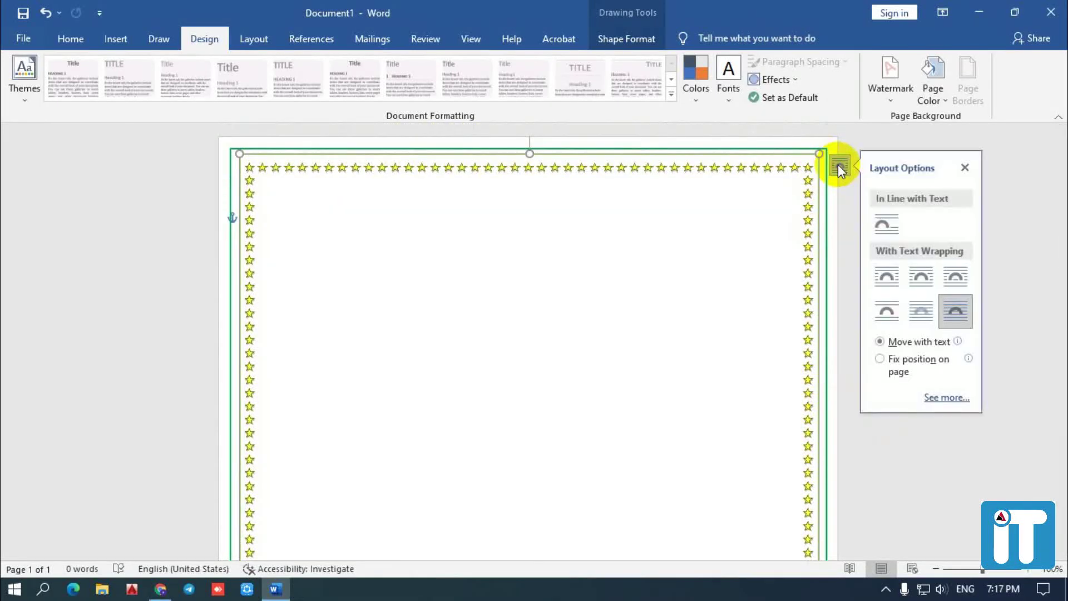
left_click(922, 315)
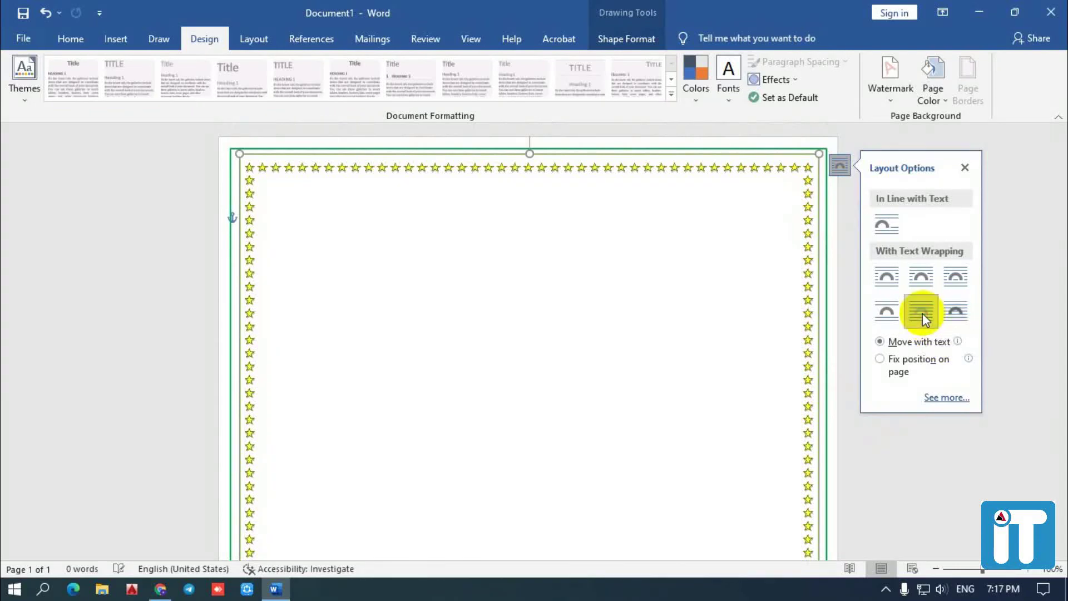
left_click(781, 146)
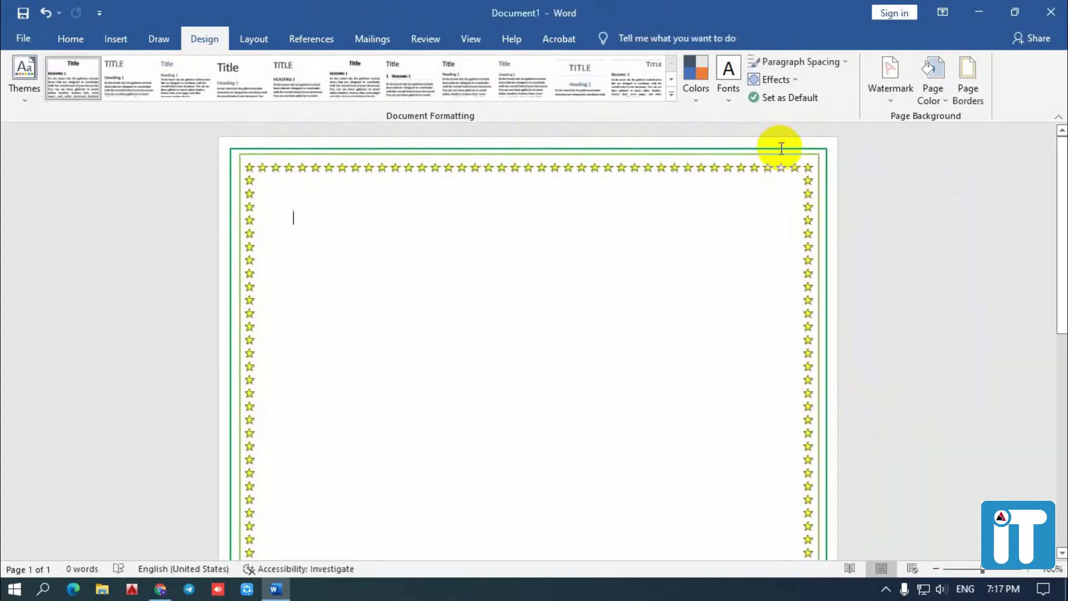
left_click(822, 153)
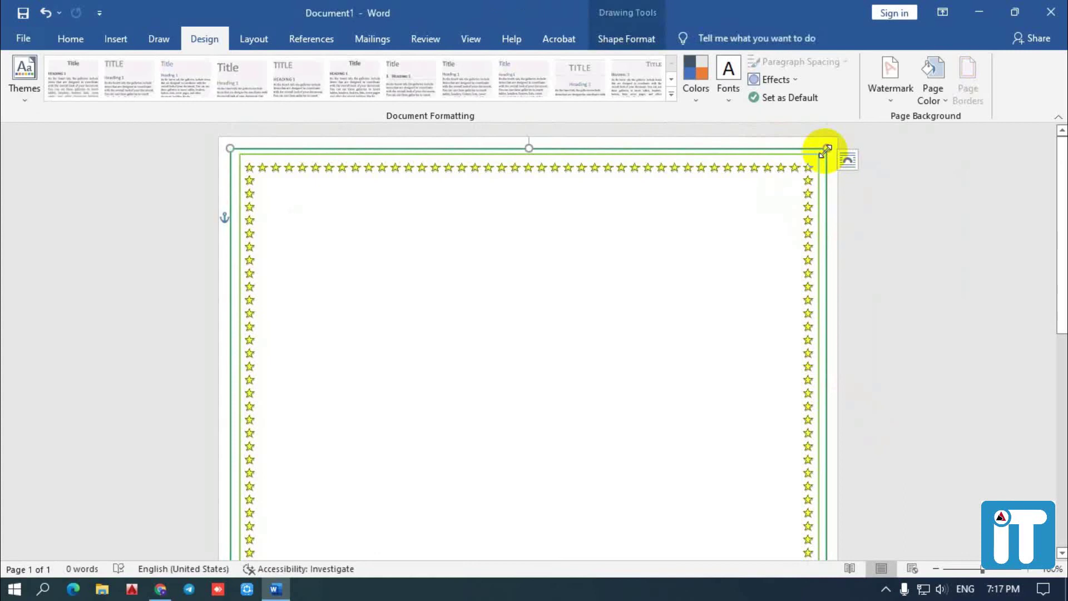
left_click(848, 163)
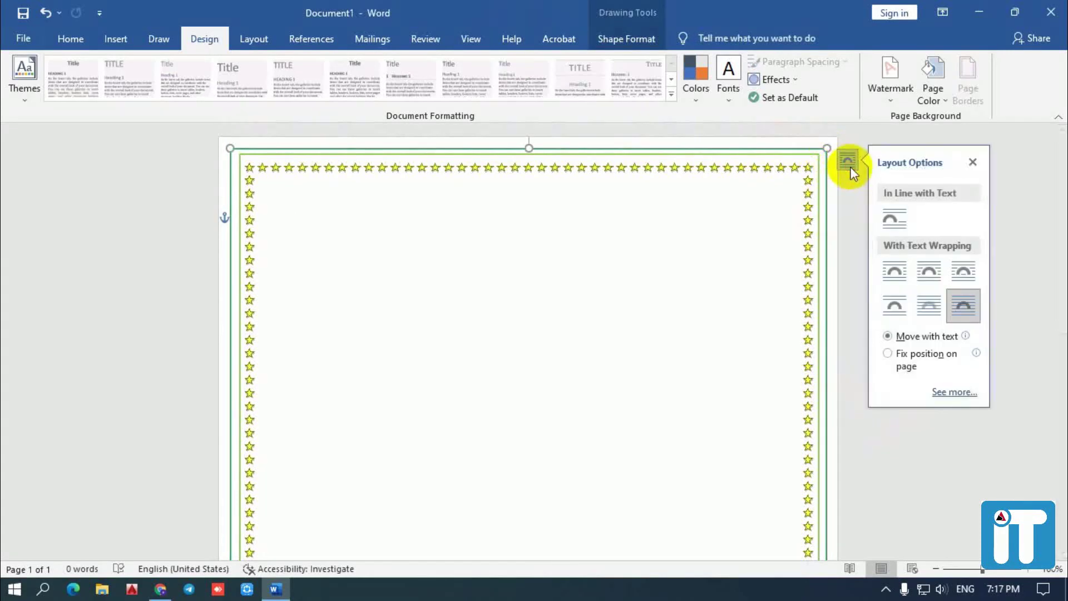
left_click(930, 306)
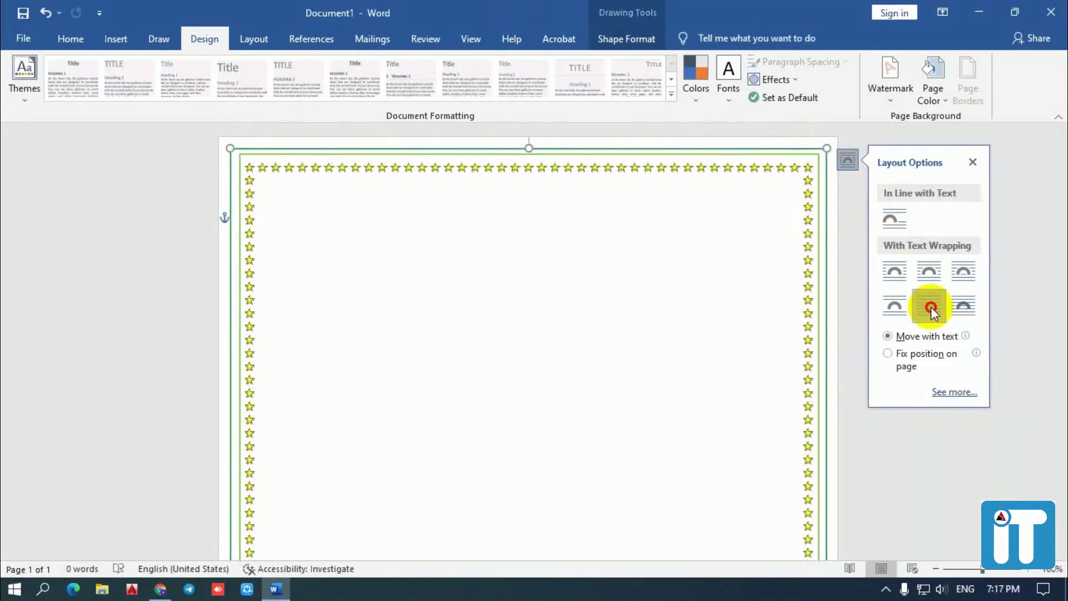
left_click(1027, 320)
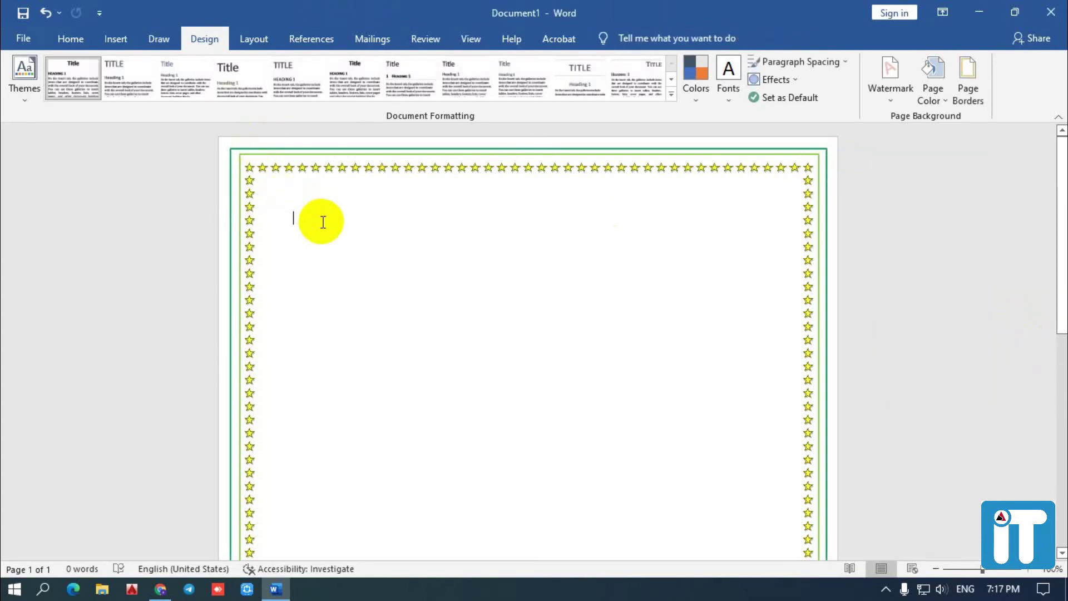
Step: Type 'Fosdf dosh odhf duhfisud' near the top inside the star-and-green bordered page
type("fosdf")
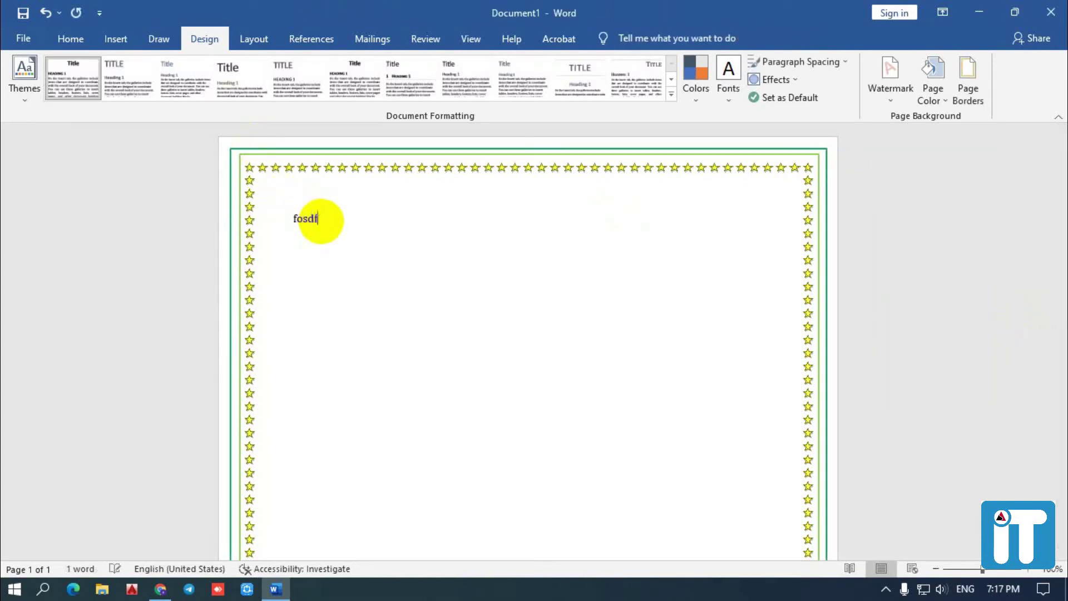
type(" doshodhfduhfisud")
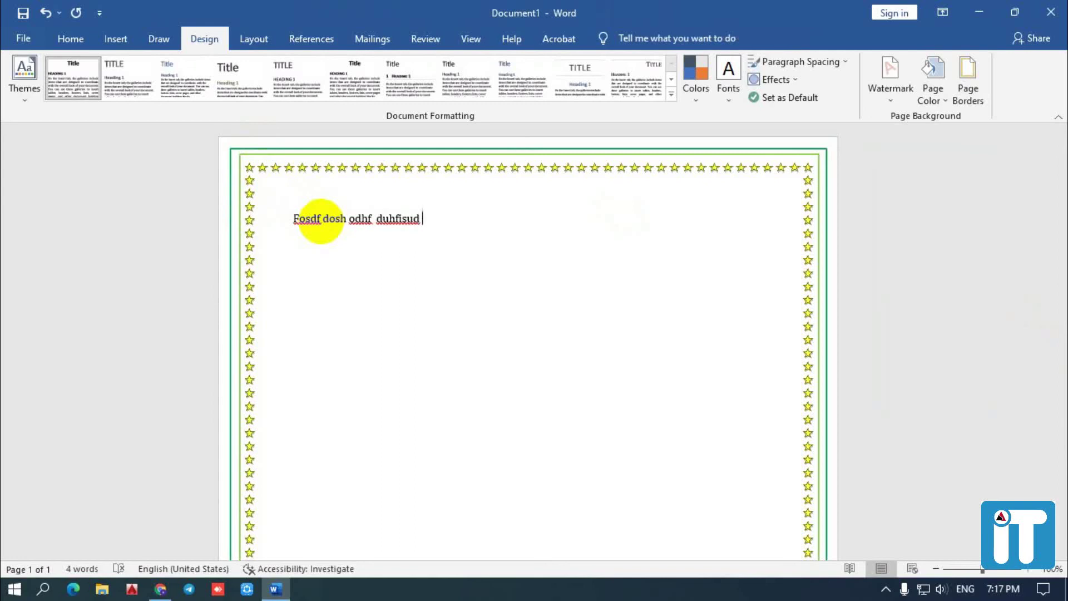
left_click(904, 592)
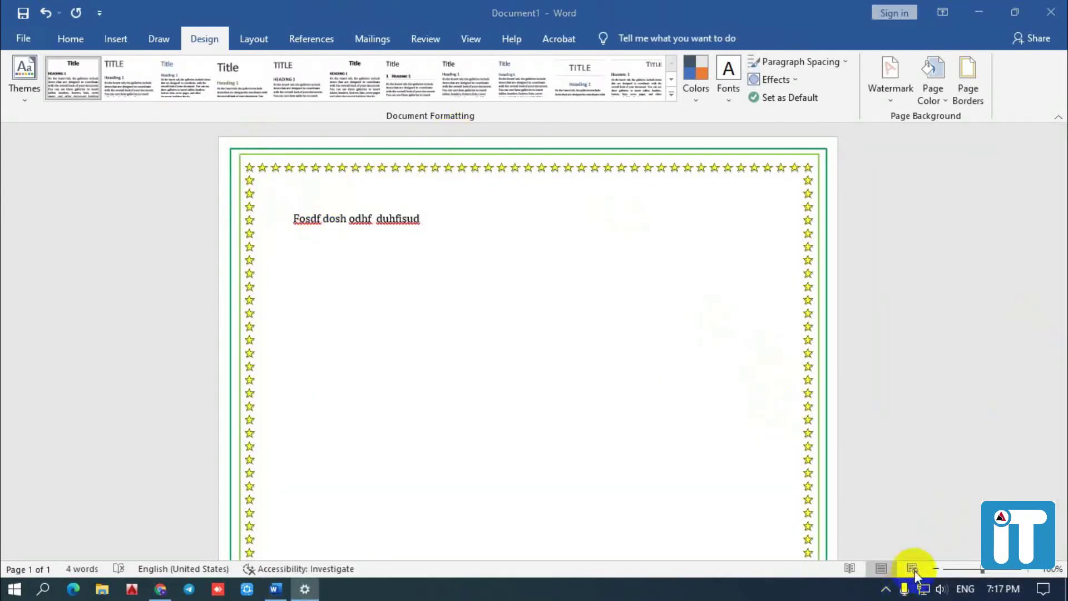